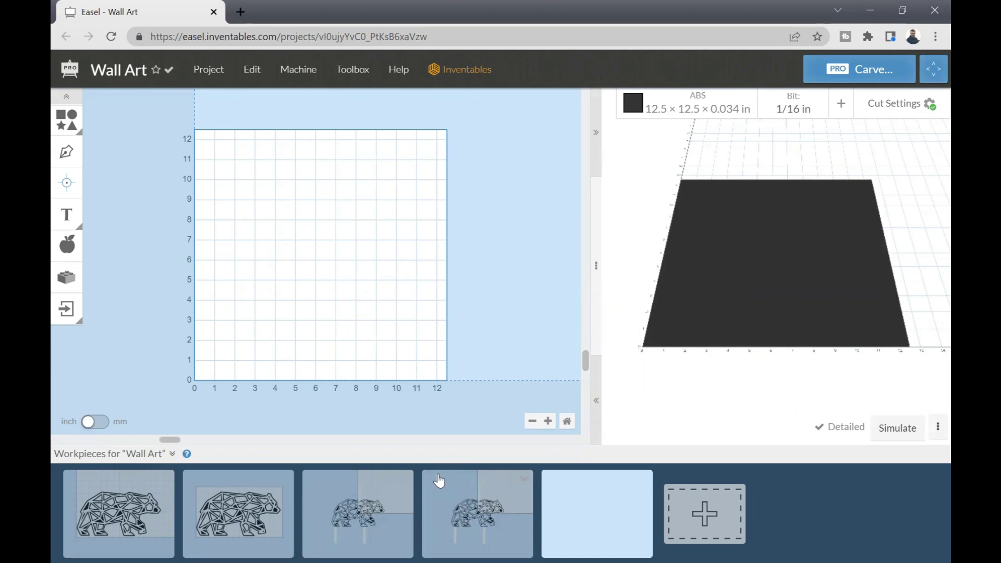
Open the fourth workpiece's bear design and the Toolbox dropdown
{"action": "left_click", "coordinate": [439, 481]}
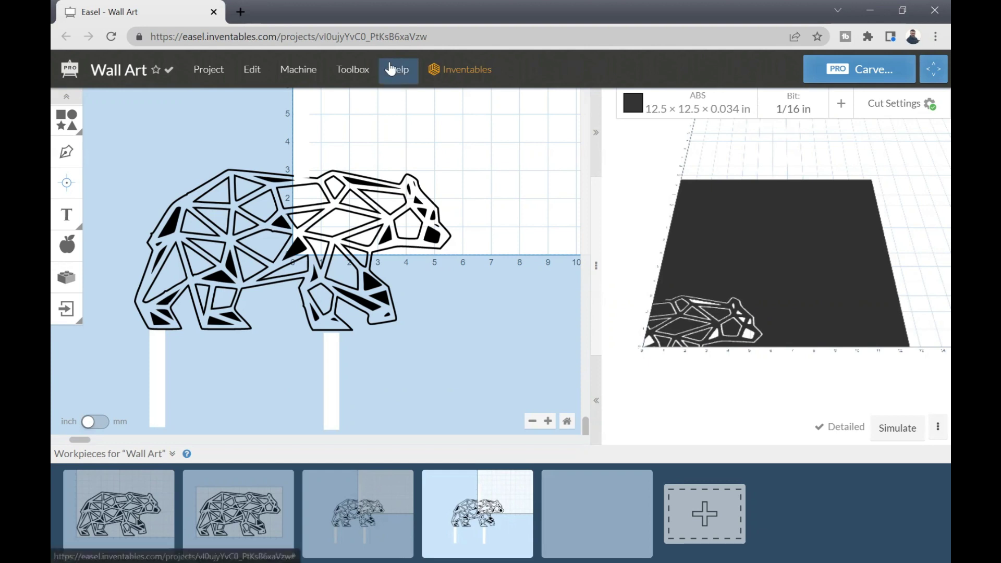
{"action": "left_click", "coordinate": [362, 76]}
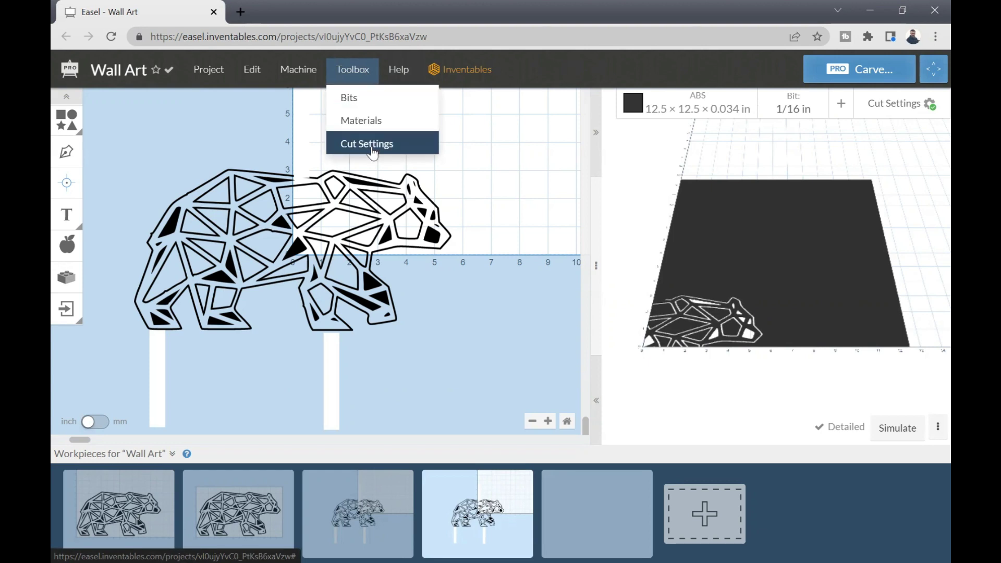
Open the bit library, review the Materials and Cut Settings tabs, and return to Bits
{"action": "left_click", "coordinate": [375, 103]}
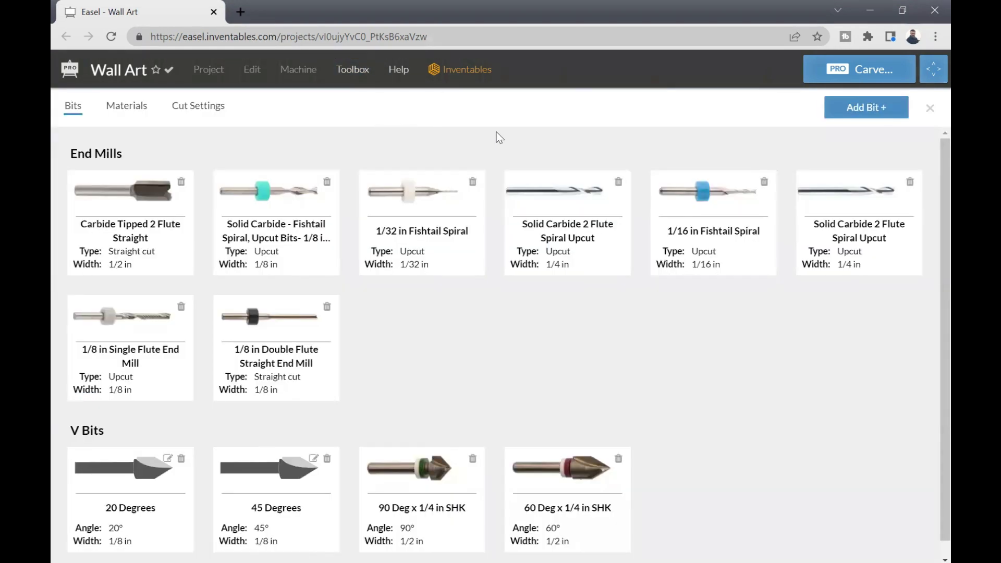
{"action": "scroll", "coordinate": [445, 271], "scroll_direction": "down", "scroll_amount": 1}
{"action": "scroll", "coordinate": [443, 271], "scroll_direction": "up", "scroll_amount": 1}
{"action": "left_click", "coordinate": [128, 108]}
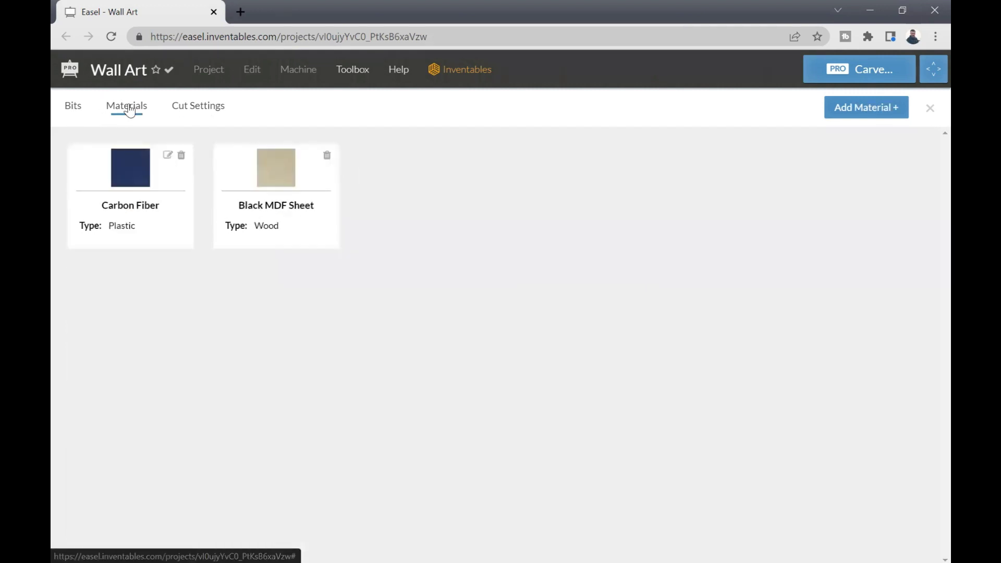
{"action": "left_click", "coordinate": [188, 107]}
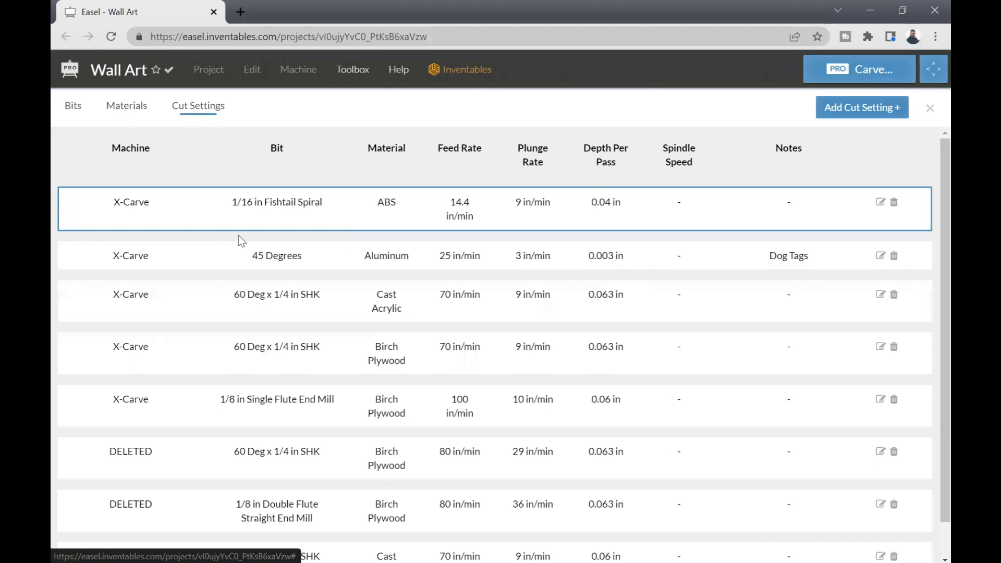
{"action": "scroll", "coordinate": [238, 235], "scroll_direction": "down", "scroll_amount": 1}
{"action": "scroll", "coordinate": [137, 193], "scroll_direction": "up", "scroll_amount": 1}
{"action": "left_click", "coordinate": [73, 106]}
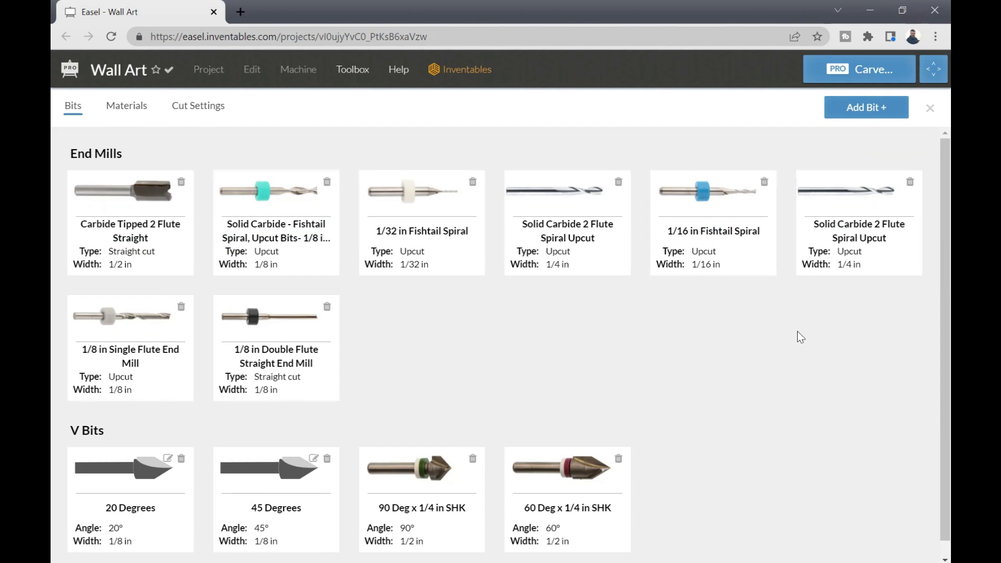
Add the High Speed Steel Single Flute Upcut Spiral bit from the Inventables catalogue, then close the catalogue
{"action": "left_click", "coordinate": [862, 112]}
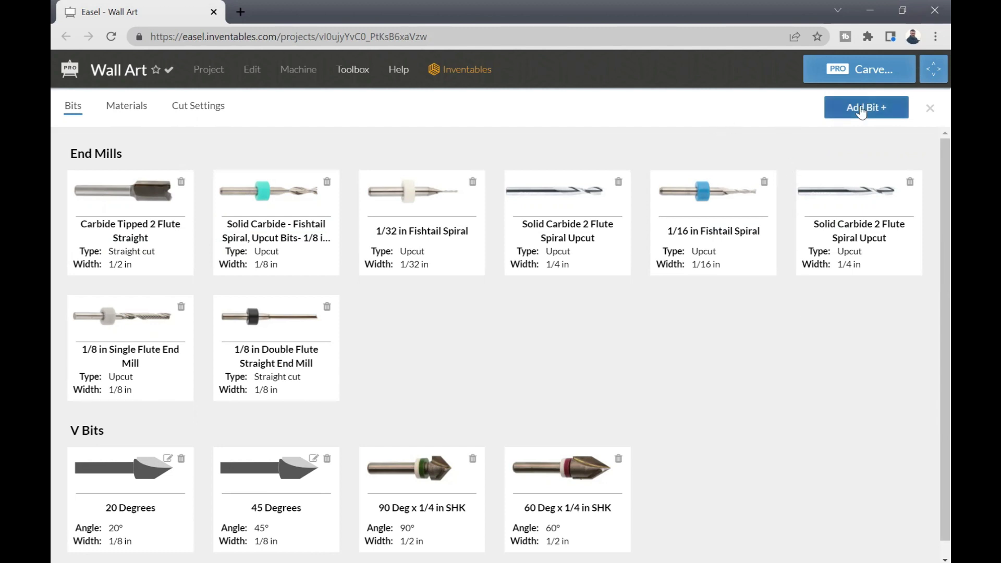
{"action": "left_click", "coordinate": [874, 114]}
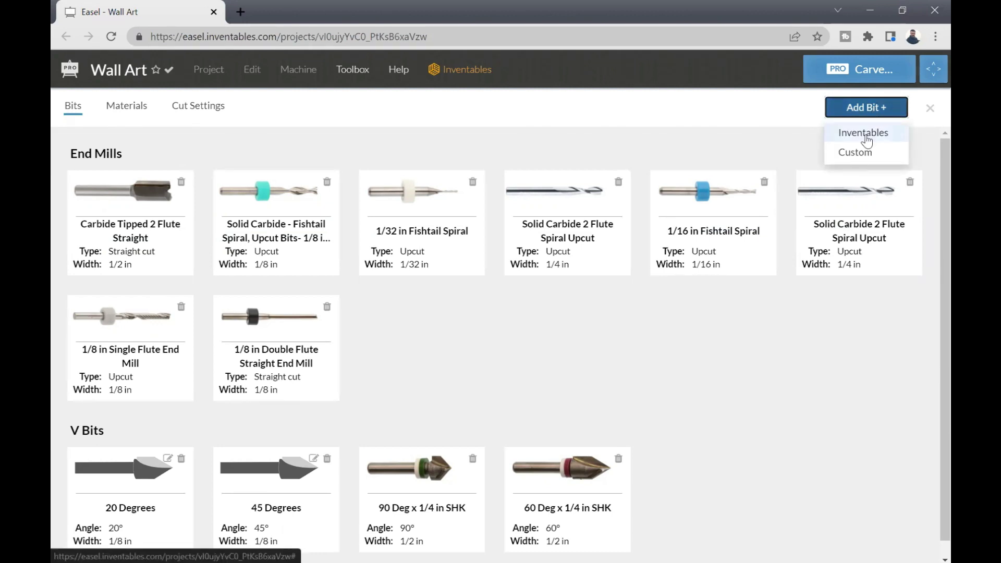
{"action": "left_click", "coordinate": [867, 137]}
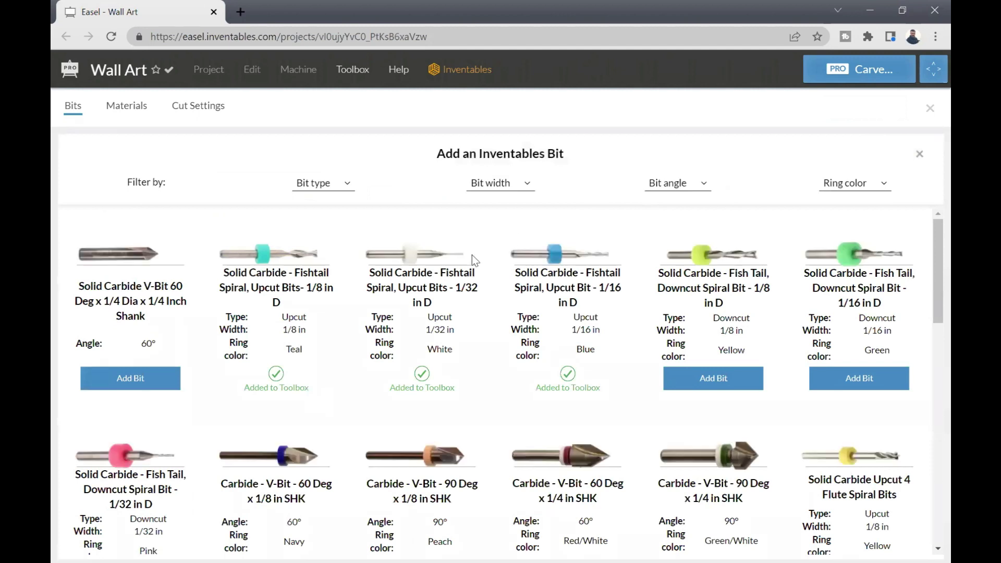
{"action": "scroll", "coordinate": [542, 232], "scroll_direction": "down", "scroll_amount": 1}
{"action": "scroll", "coordinate": [542, 232], "scroll_direction": "up", "scroll_amount": 1}
{"action": "scroll", "coordinate": [479, 259], "scroll_direction": "down", "scroll_amount": 1}
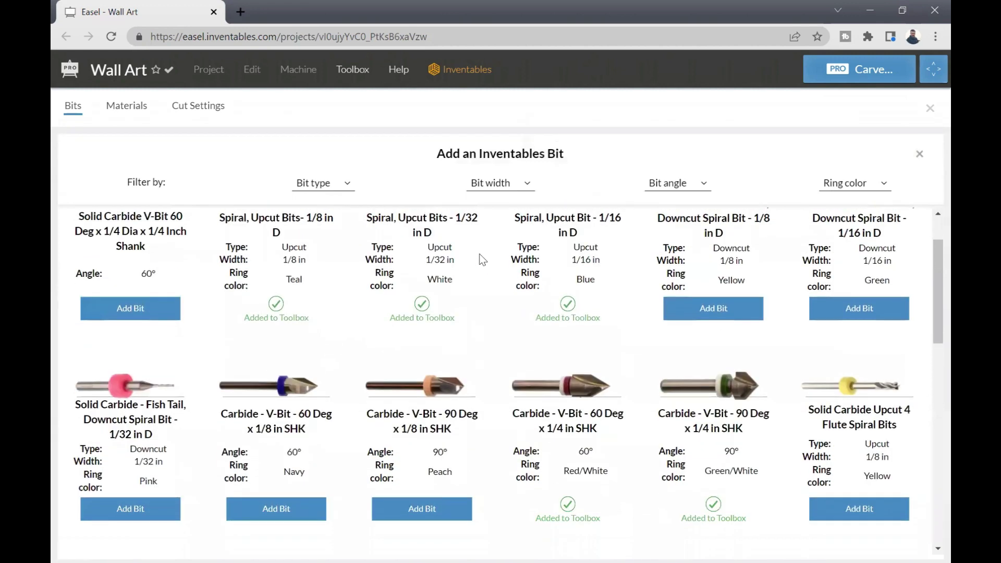
{"action": "scroll", "coordinate": [479, 258], "scroll_direction": "down", "scroll_amount": 1}
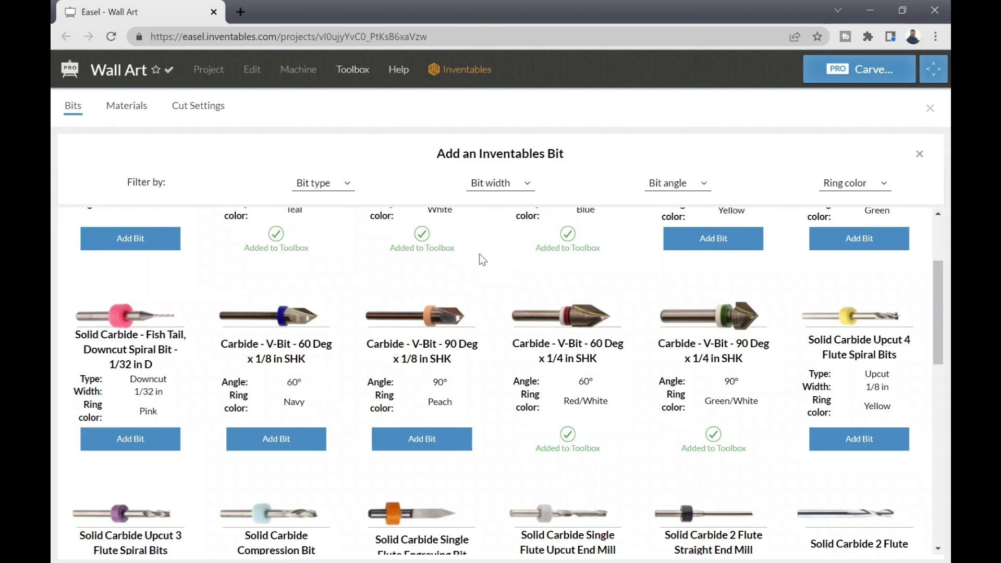
{"action": "scroll", "coordinate": [482, 259], "scroll_direction": "down", "scroll_amount": 1}
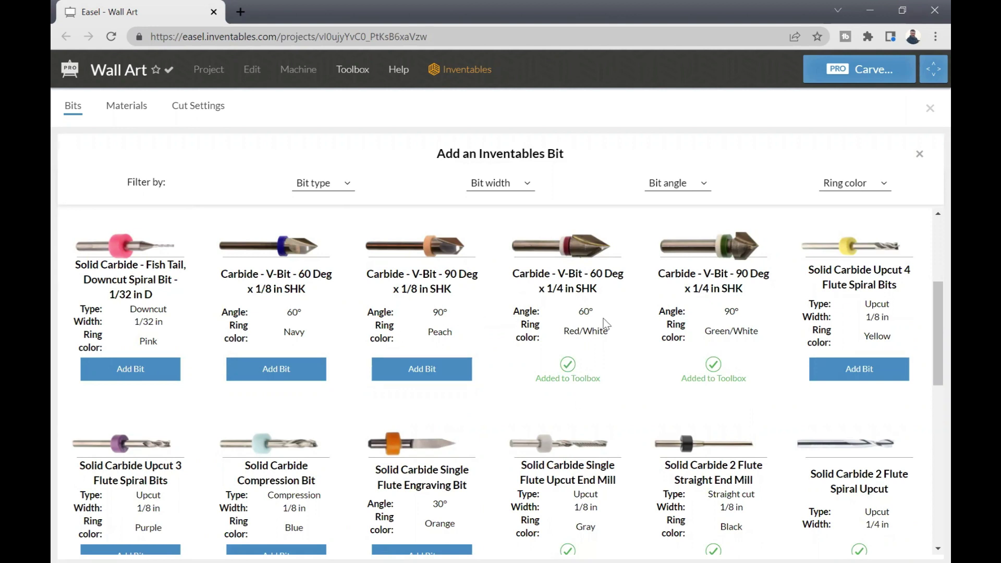
{"action": "scroll", "coordinate": [602, 343], "scroll_direction": "down", "scroll_amount": 1}
{"action": "scroll", "coordinate": [603, 341], "scroll_direction": "down", "scroll_amount": 1}
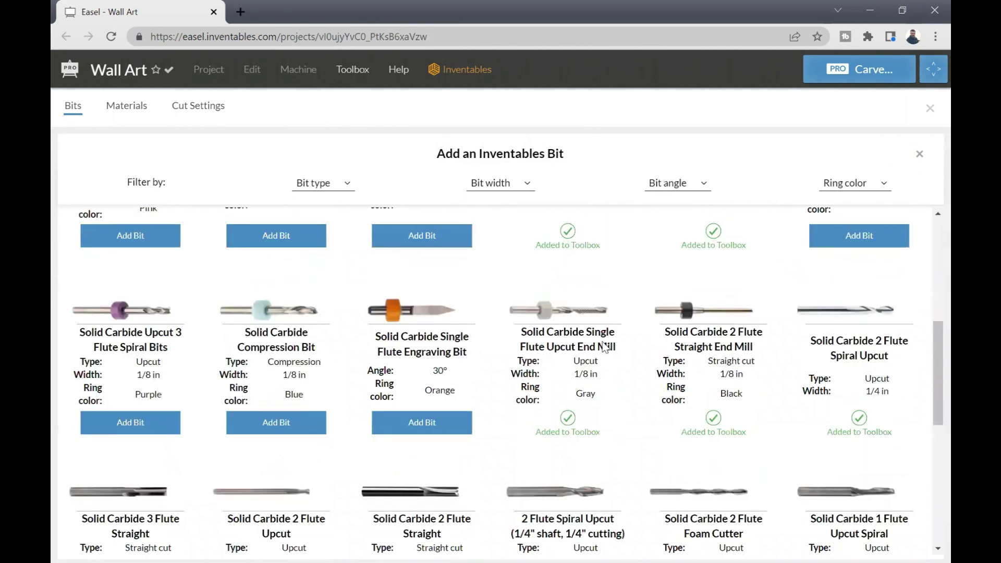
{"action": "scroll", "coordinate": [603, 346], "scroll_direction": "down", "scroll_amount": 2}
{"action": "scroll", "coordinate": [603, 346], "scroll_direction": "down", "scroll_amount": 1}
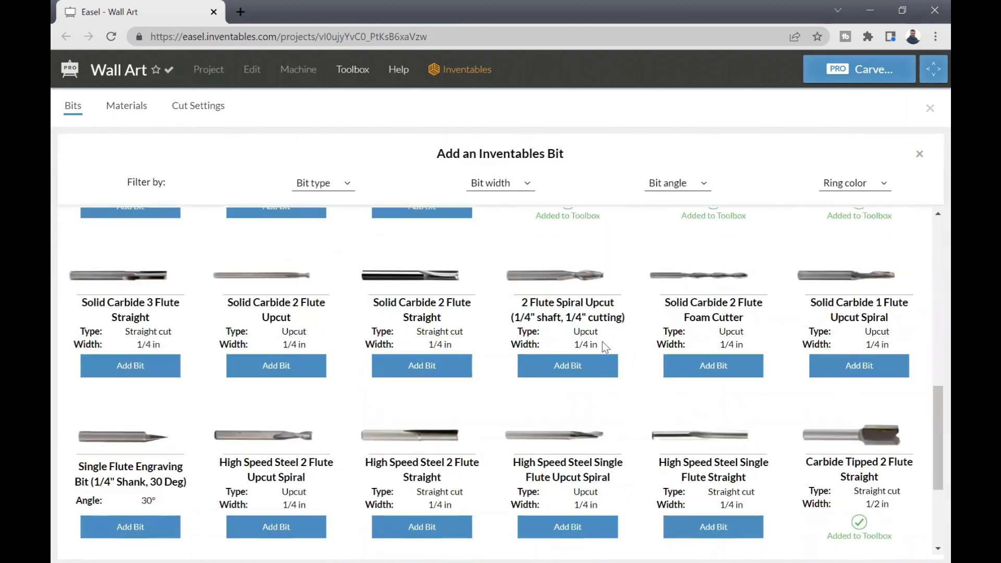
{"action": "scroll", "coordinate": [603, 344], "scroll_direction": "down", "scroll_amount": 1}
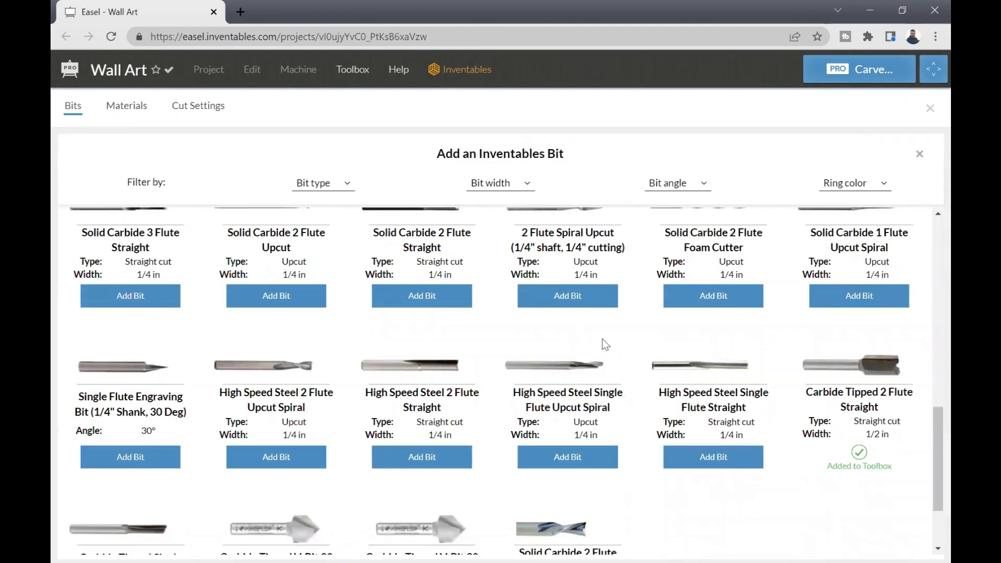
{"action": "scroll", "coordinate": [587, 344], "scroll_direction": "down", "scroll_amount": 1}
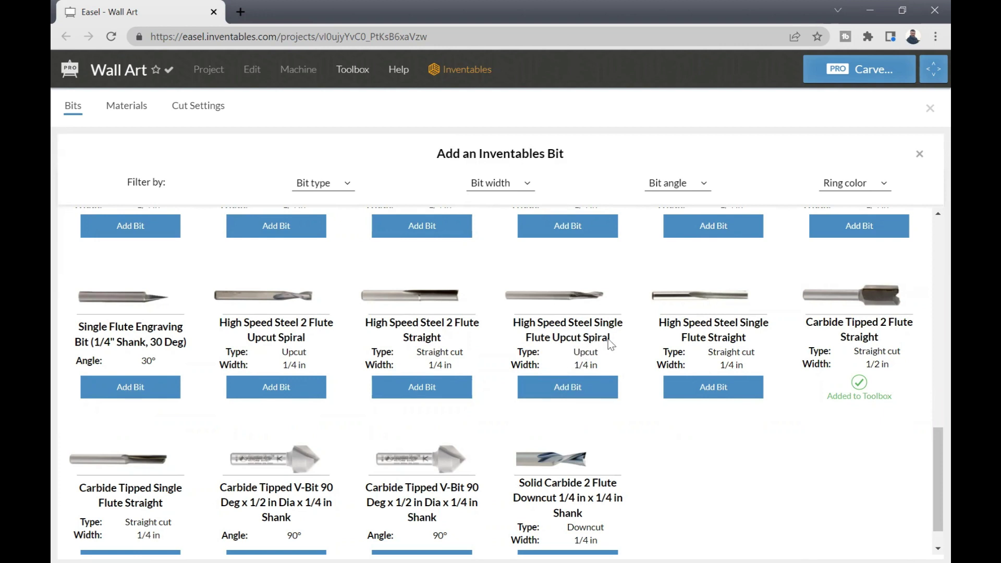
{"action": "left_click", "coordinate": [569, 397]}
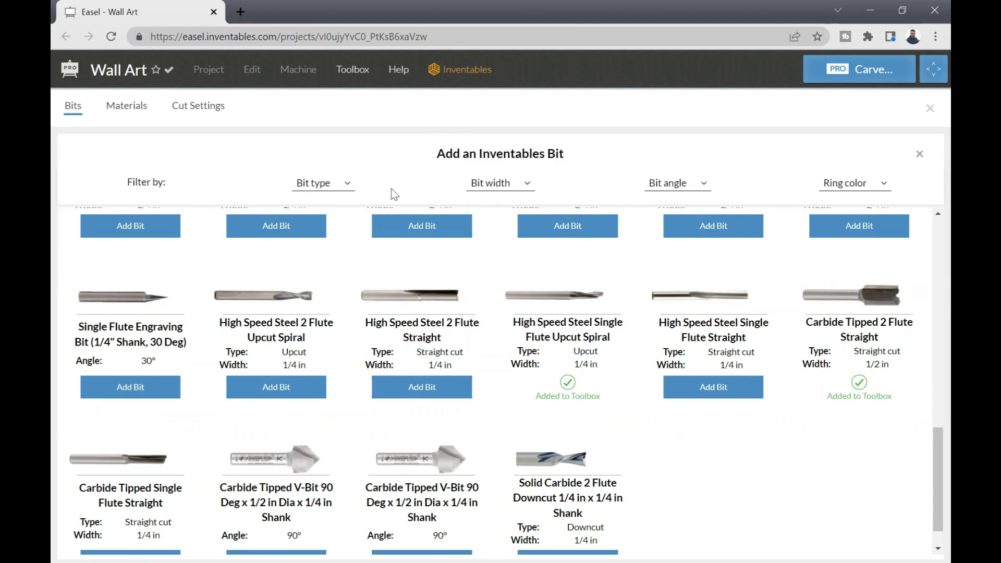
{"action": "left_click", "coordinate": [125, 106]}
{"action": "left_click", "coordinate": [78, 107]}
{"action": "scroll", "coordinate": [447, 270], "scroll_direction": "up", "scroll_amount": 2}
{"action": "scroll", "coordinate": [447, 270], "scroll_direction": "up", "scroll_amount": 5}
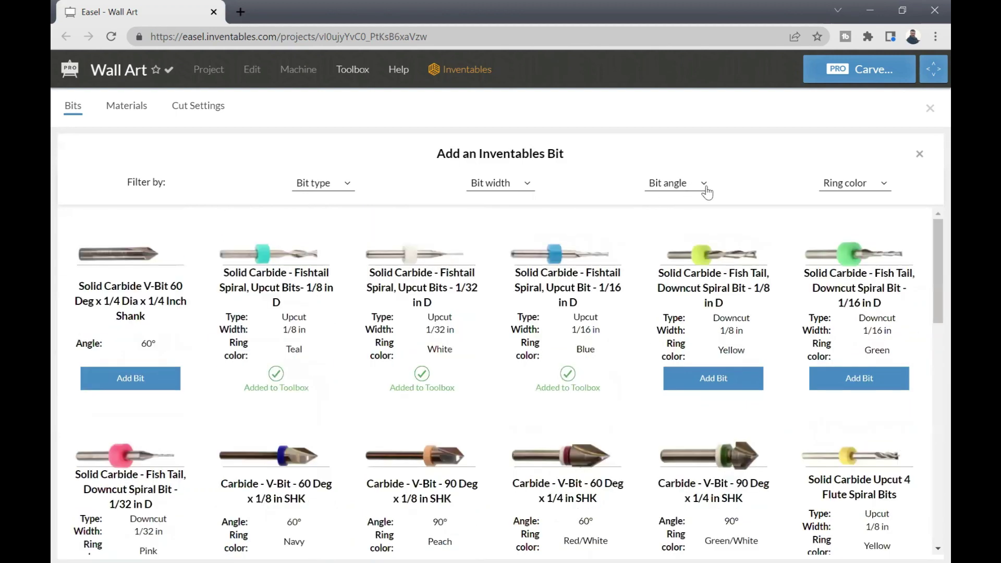
{"action": "left_click", "coordinate": [922, 155]}
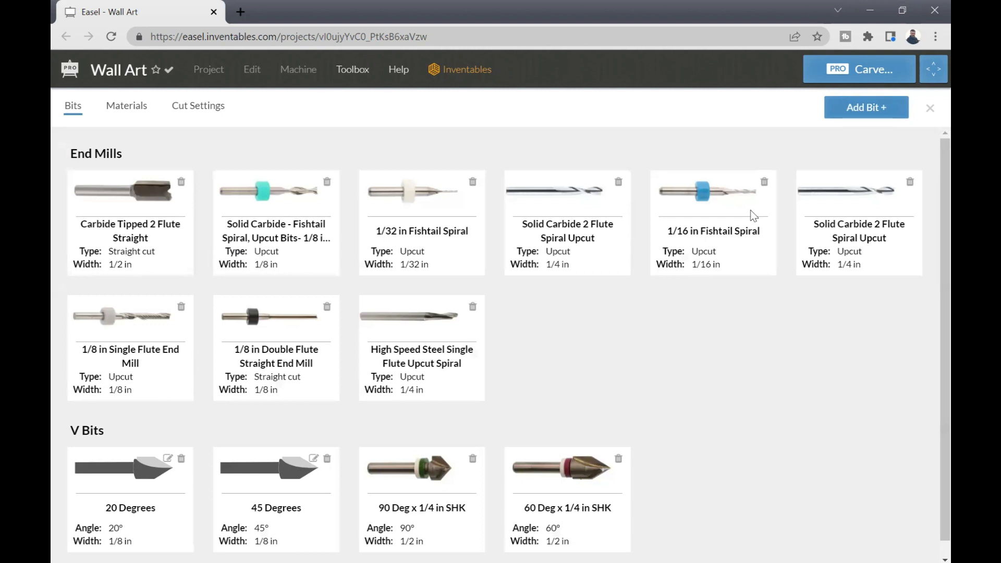
Create a custom Upcut bit named 'Record Single Flute Bit' with 0.125 in diameter
{"action": "left_click", "coordinate": [862, 112]}
{"action": "left_click", "coordinate": [851, 154]}
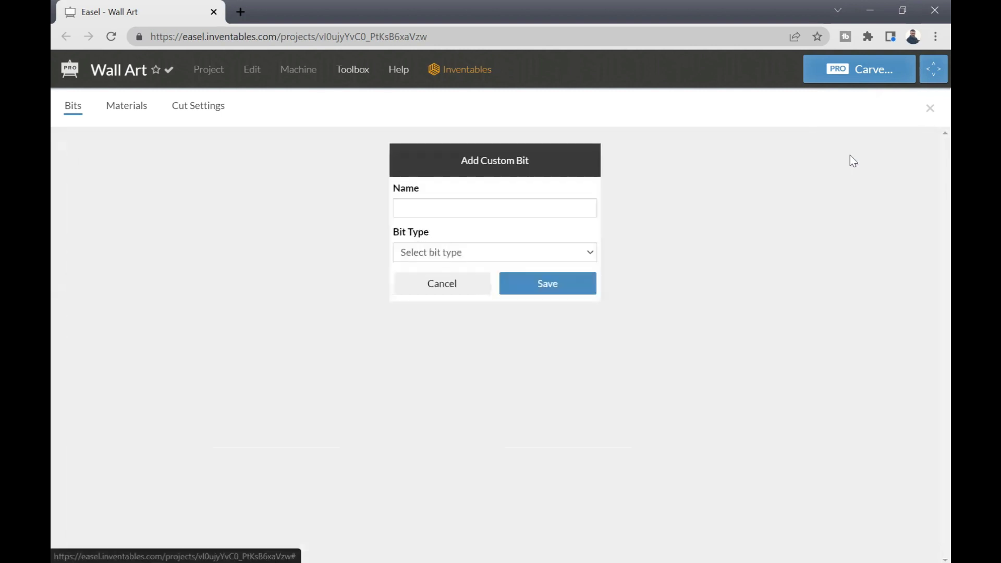
{"action": "left_click", "coordinate": [523, 216]}
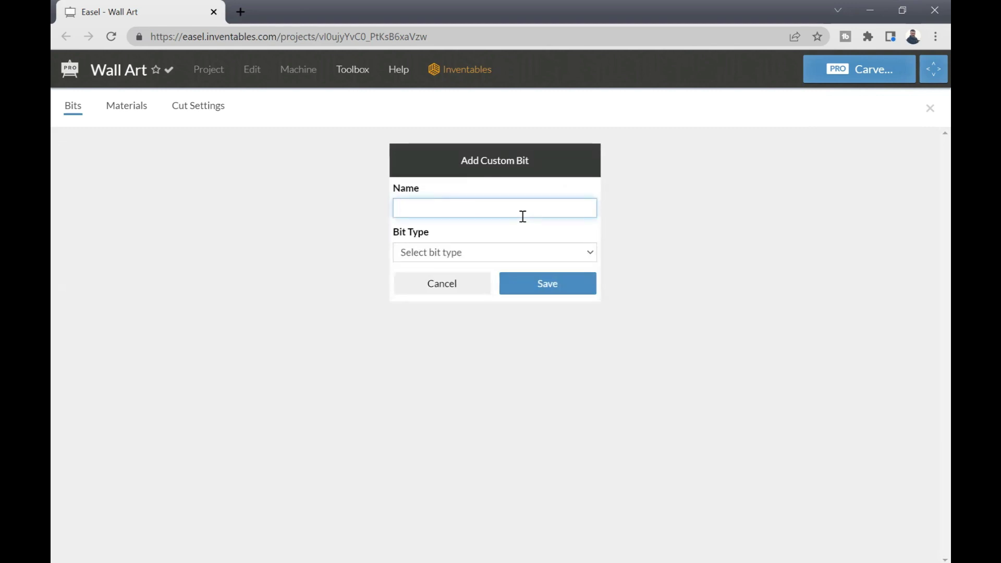
{"action": "type", "text": "Record"}
{"action": "type", "text": " Single Flute Bit"}
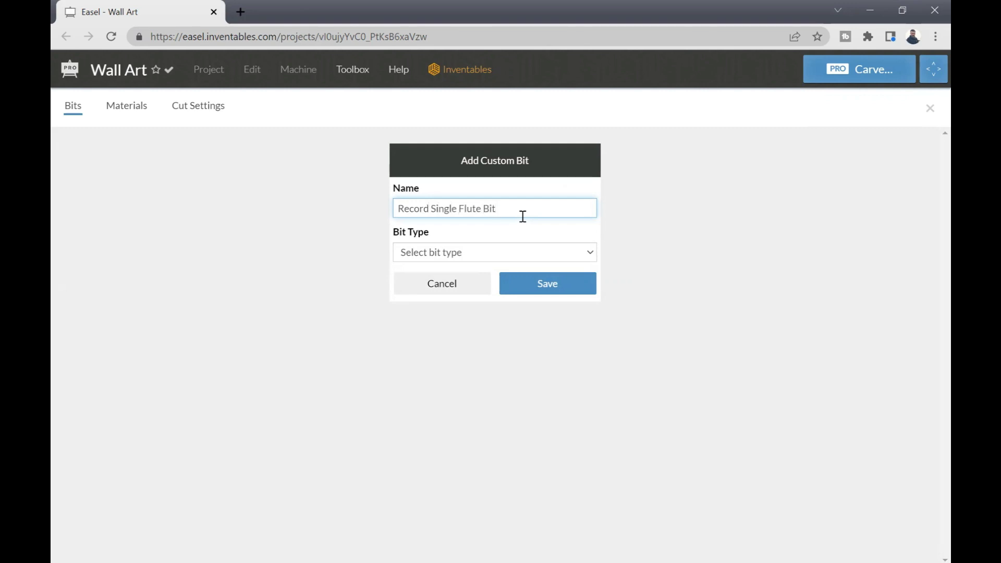
{"action": "left_click", "coordinate": [572, 255]}
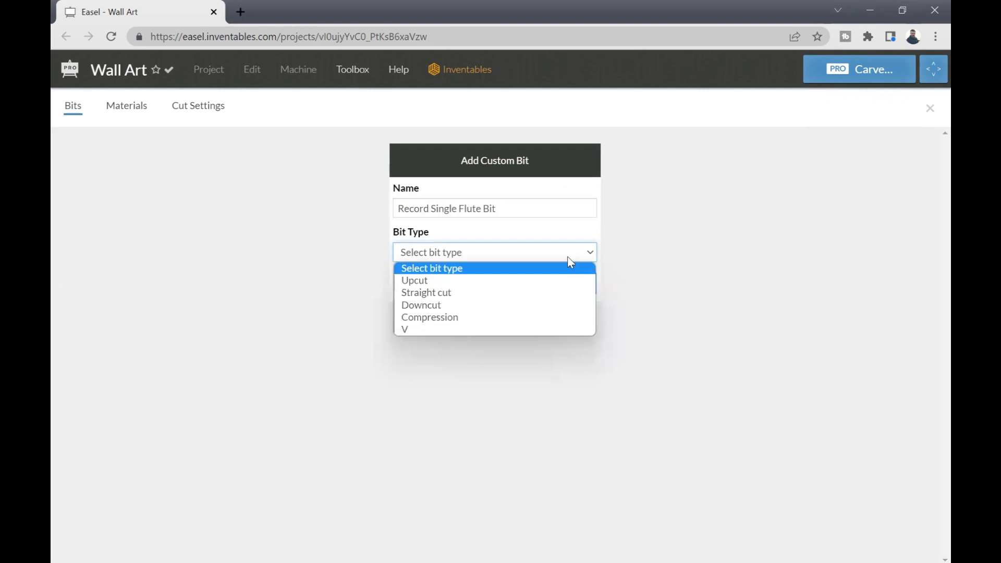
{"action": "left_click", "coordinate": [500, 280]}
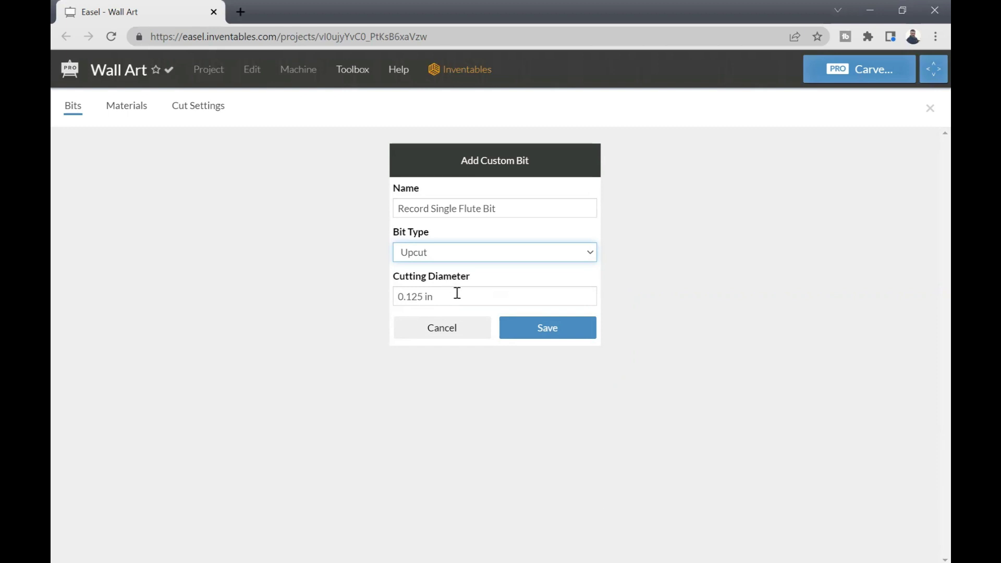
{"action": "left_click", "coordinate": [522, 327]}
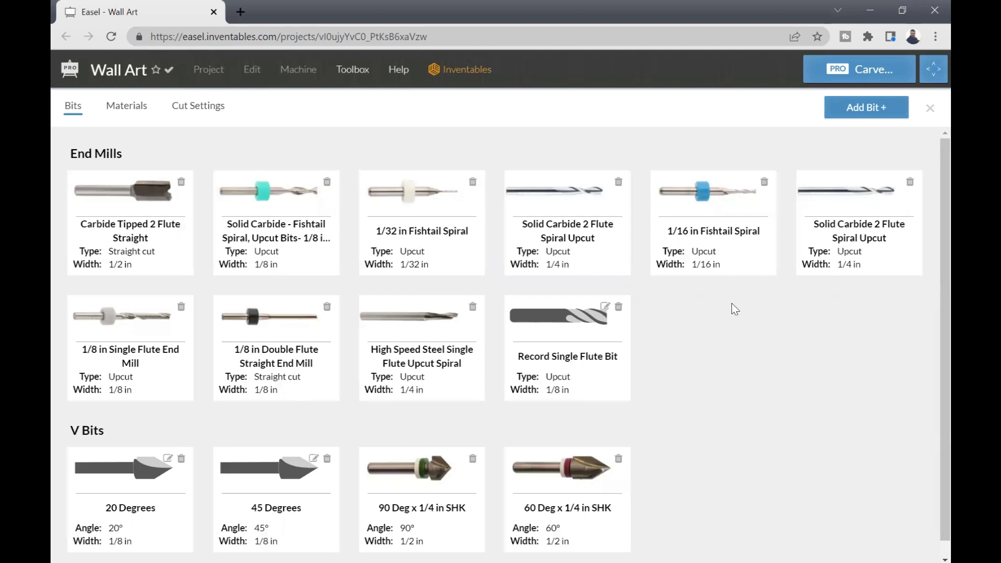
Open Record Single Flute Bit's edit dialog and cancel without changes
{"action": "left_click", "coordinate": [605, 307]}
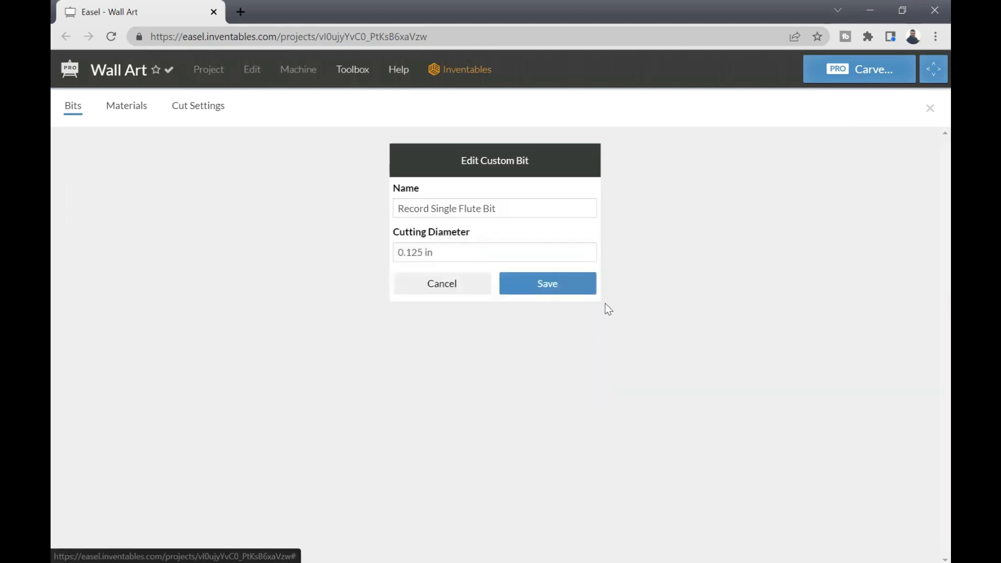
{"action": "left_click", "coordinate": [460, 284]}
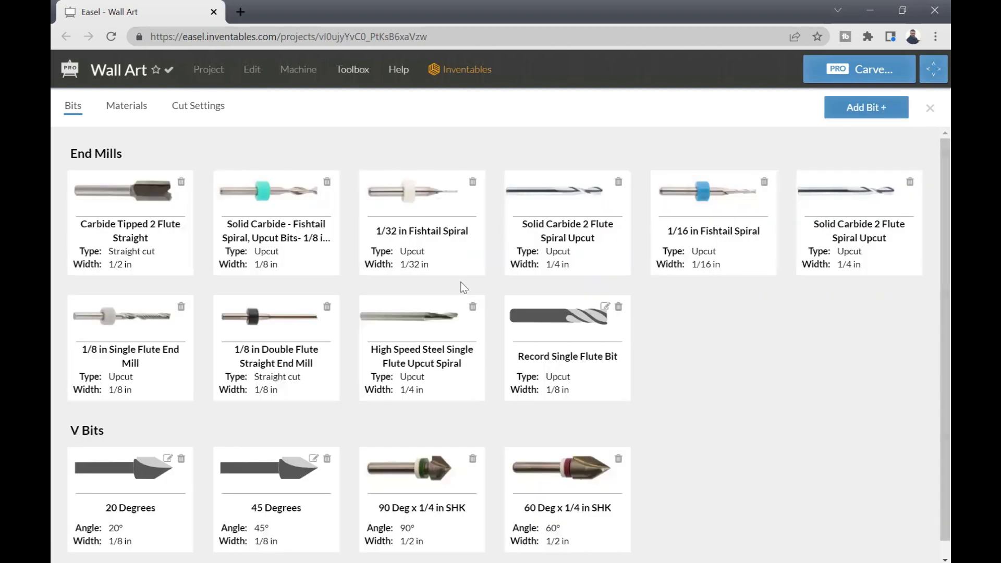
{"action": "scroll", "coordinate": [714, 381], "scroll_direction": "down", "scroll_amount": 1}
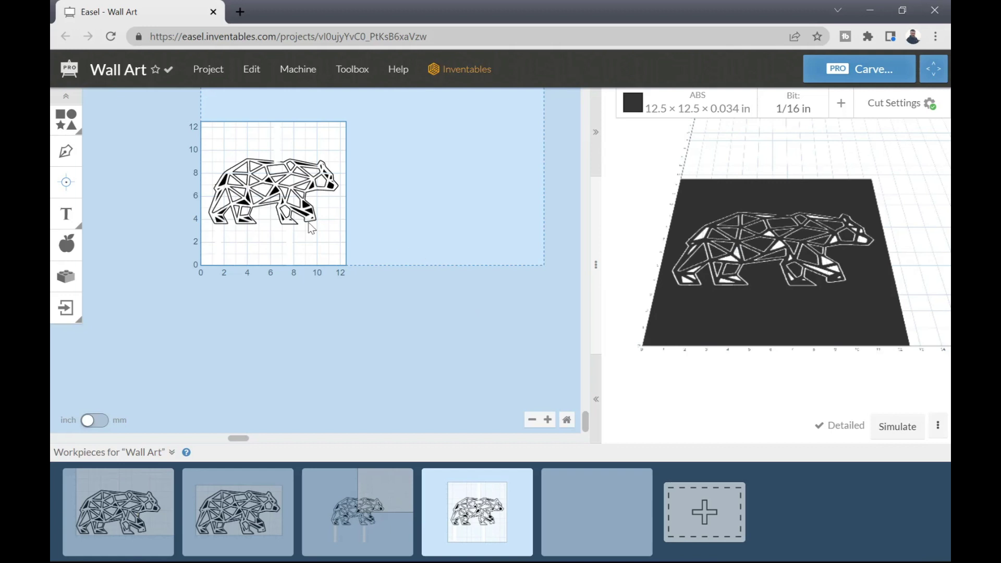
{"action": "left_click_drag", "start_coordinate": [765, 287], "coordinate": [768, 357]}
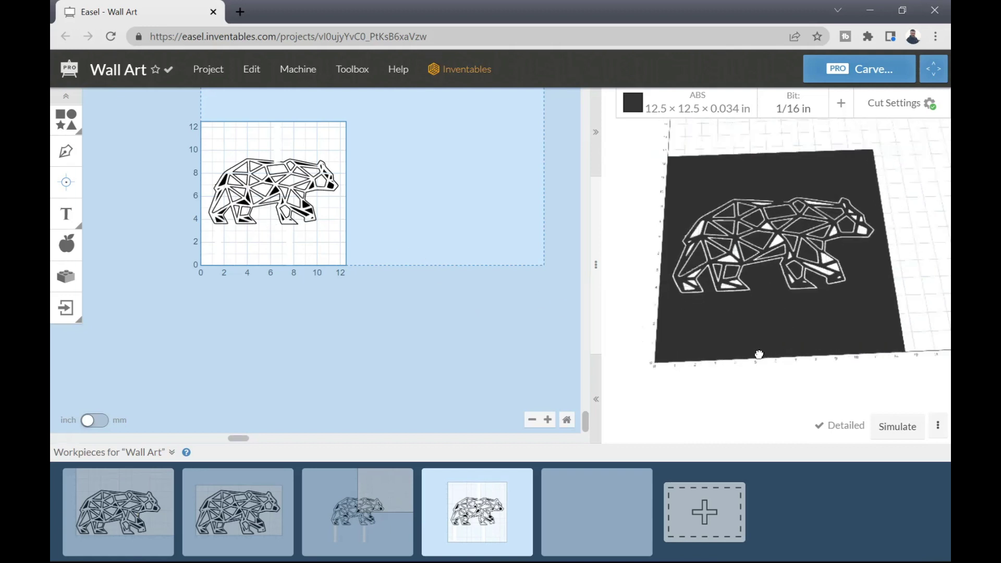
{"action": "left_click_drag", "start_coordinate": [304, 385], "coordinate": [428, 233]}
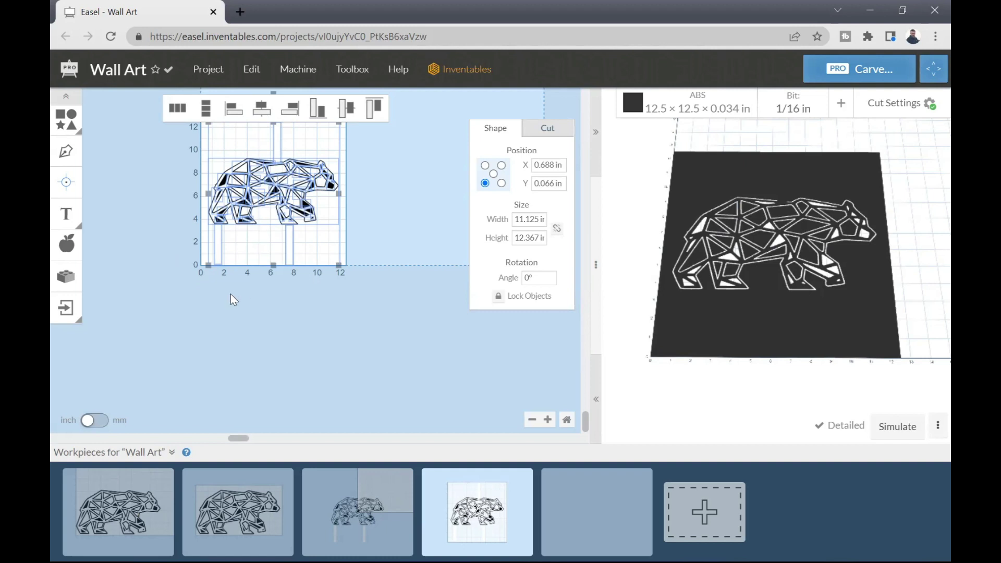
Drag the bear down-left past the board's bottom edge to X 0.143, Y −3.383 in
{"action": "left_click", "coordinate": [274, 301]}
{"action": "scroll", "coordinate": [275, 300], "scroll_direction": "up", "scroll_amount": 3}
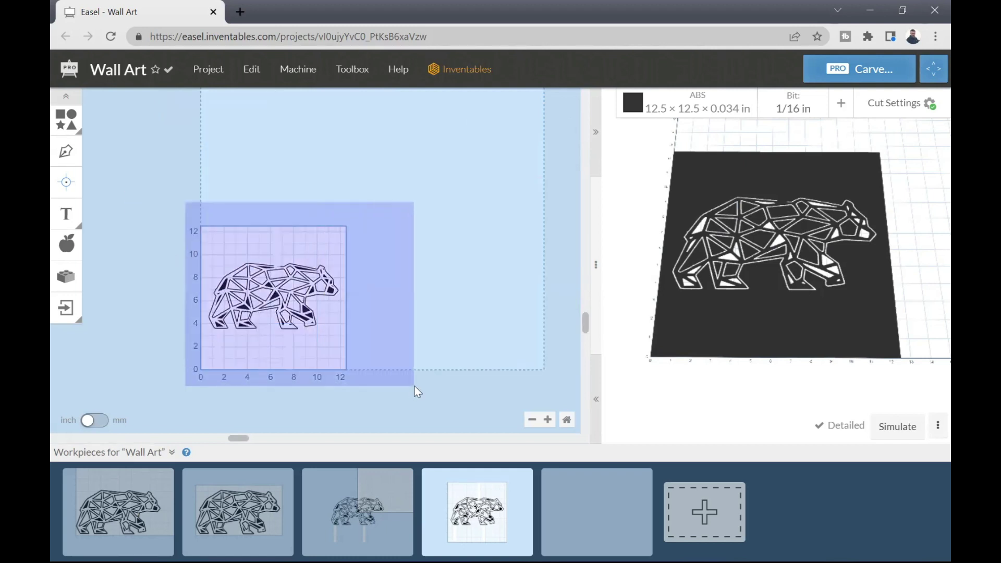
{"action": "left_click_drag", "start_coordinate": [185, 207], "coordinate": [414, 384]}
{"action": "left_click_drag", "start_coordinate": [254, 313], "coordinate": [263, 314]}
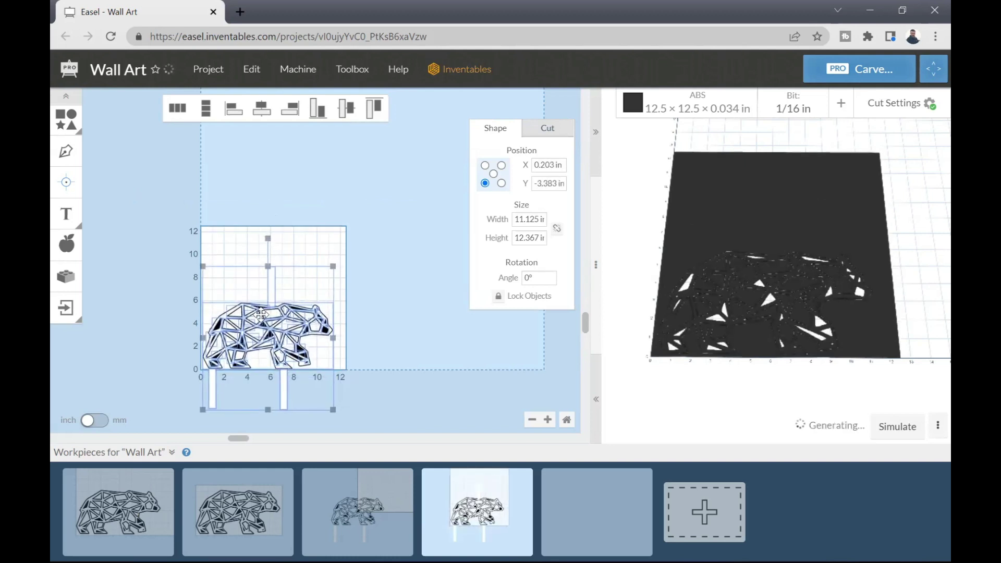
{"action": "left_click_drag", "start_coordinate": [263, 313], "coordinate": [262, 315]}
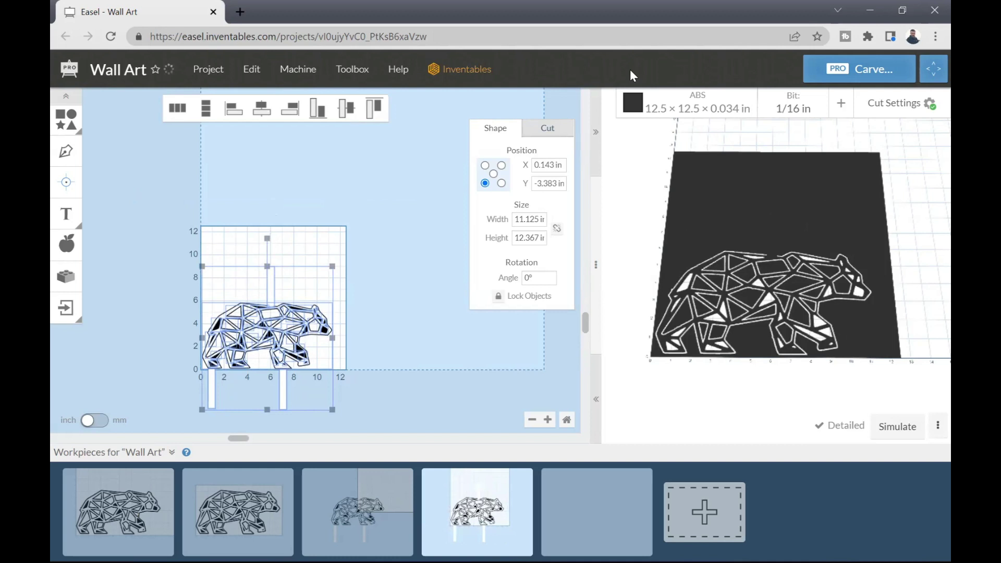
{"action": "left_click", "coordinate": [410, 238]}
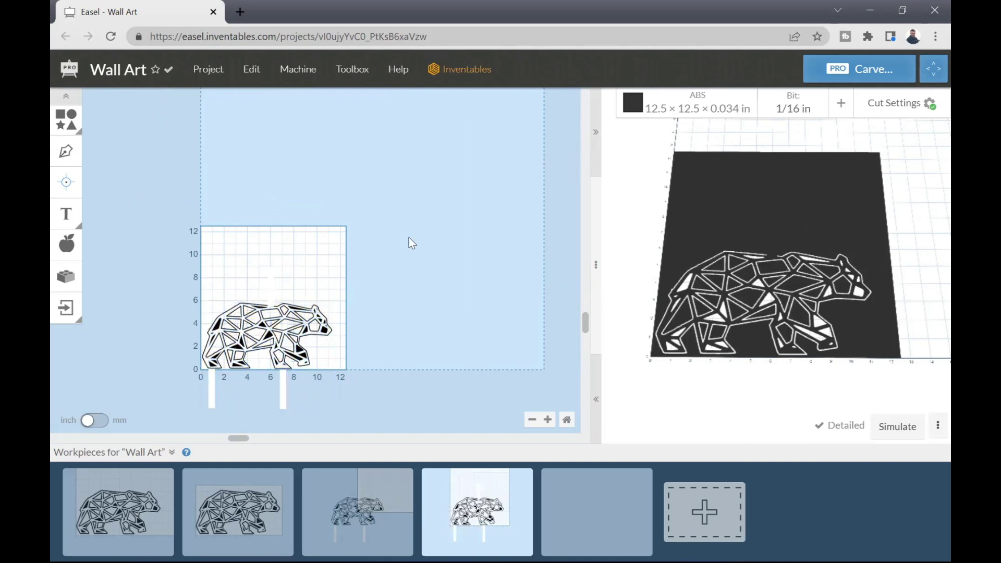
{"action": "left_click_drag", "start_coordinate": [162, 271], "coordinate": [367, 401]}
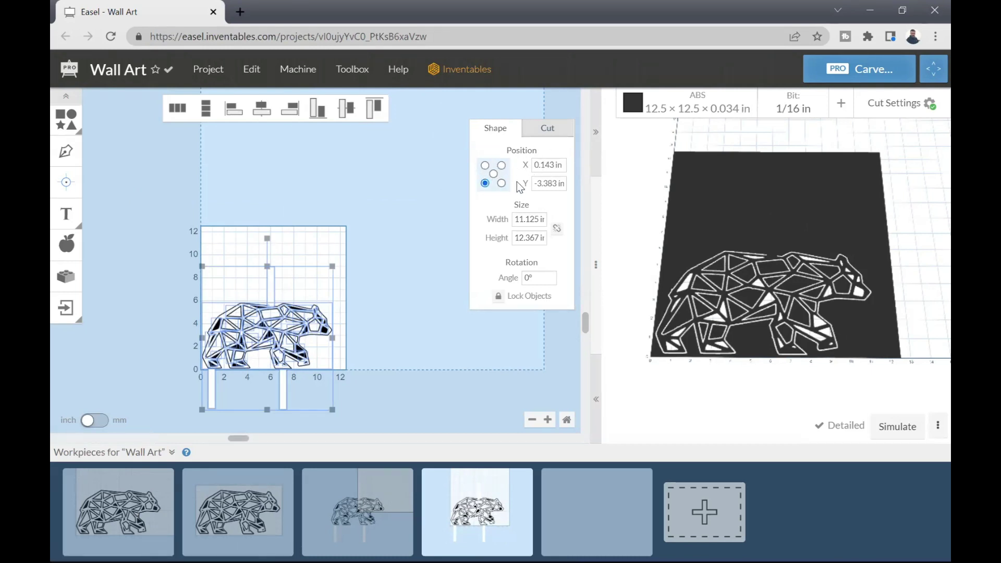
Anchor the bear's position at its centre and enter X 0 and Y 0
{"action": "left_click", "coordinate": [485, 165]}
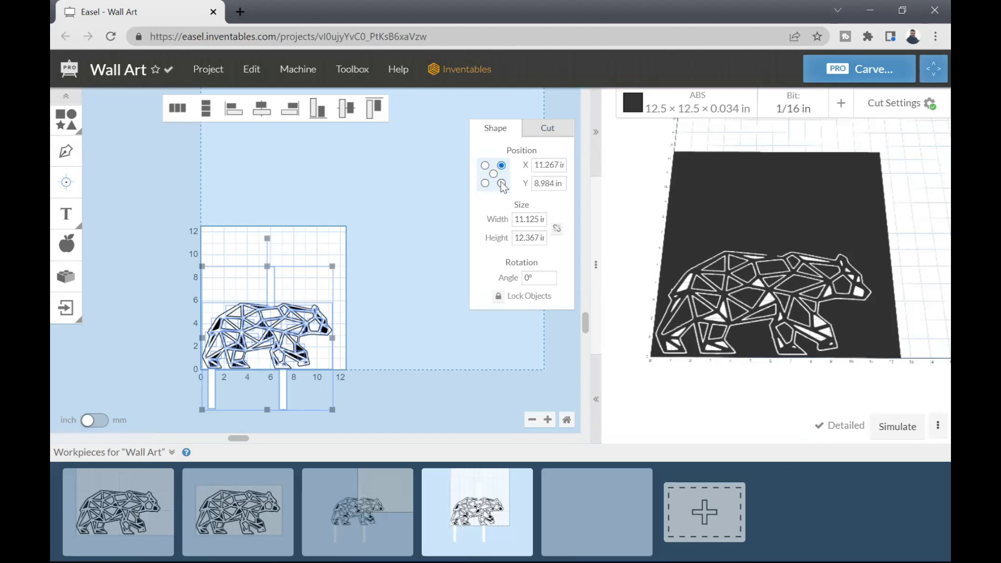
{"action": "left_click", "coordinate": [502, 182]}
{"action": "left_click", "coordinate": [494, 173]}
{"action": "left_click", "coordinate": [563, 167]}
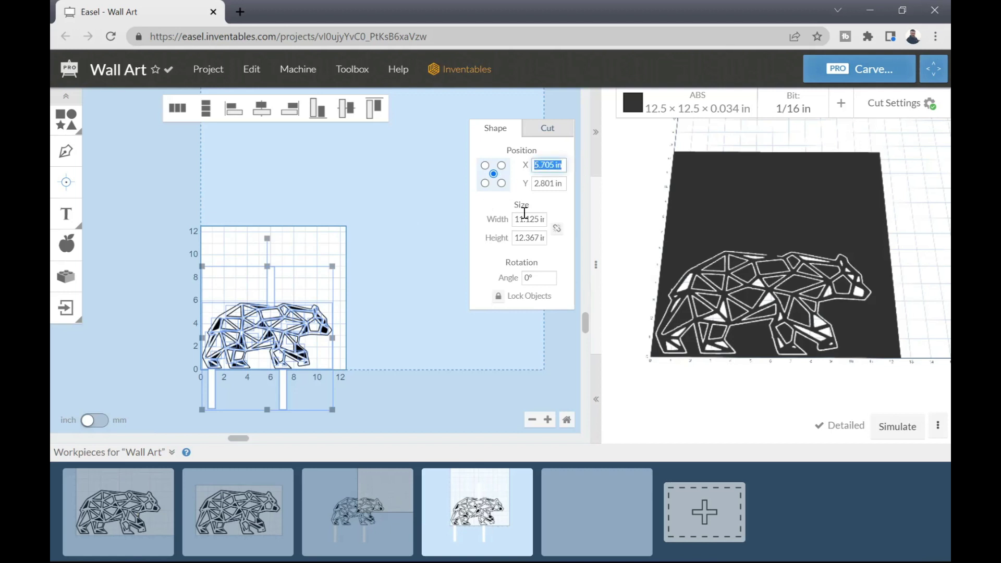
{"action": "type", "text": "0"}
{"action": "key", "text": "Return"}
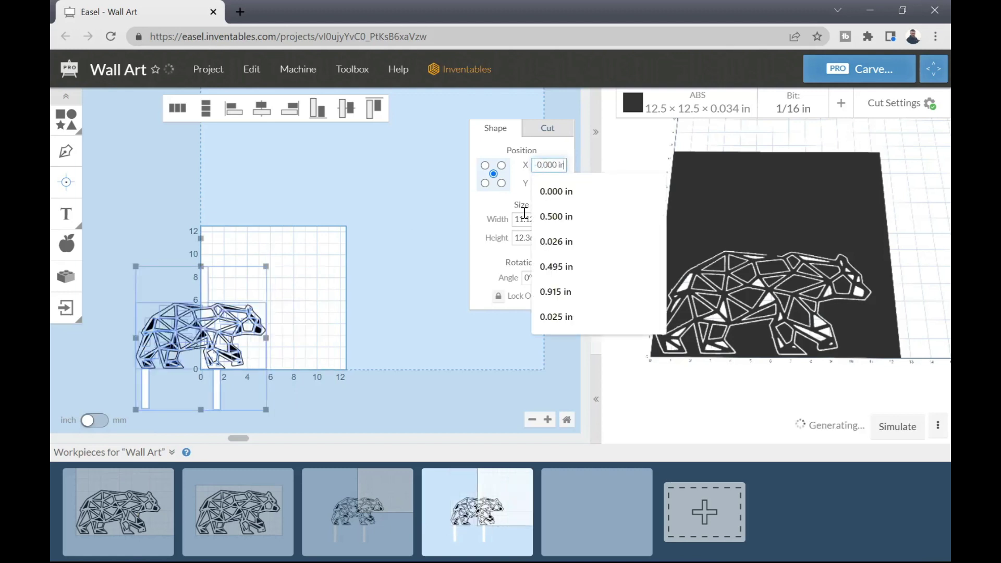
{"action": "left_click", "coordinate": [543, 184]}
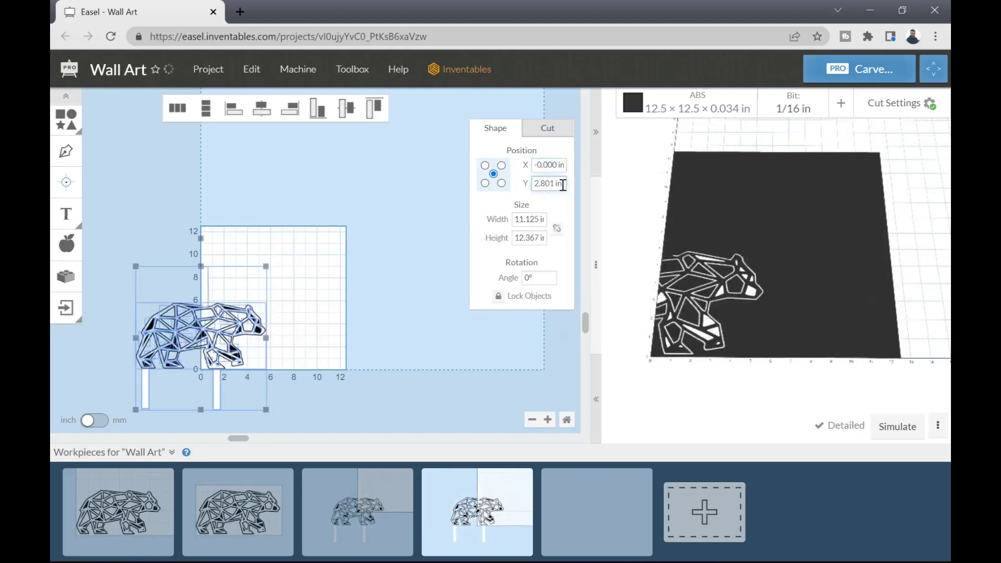
{"action": "left_click_drag", "start_coordinate": [564, 184], "coordinate": [538, 186]}
{"action": "type", "text": "0"}
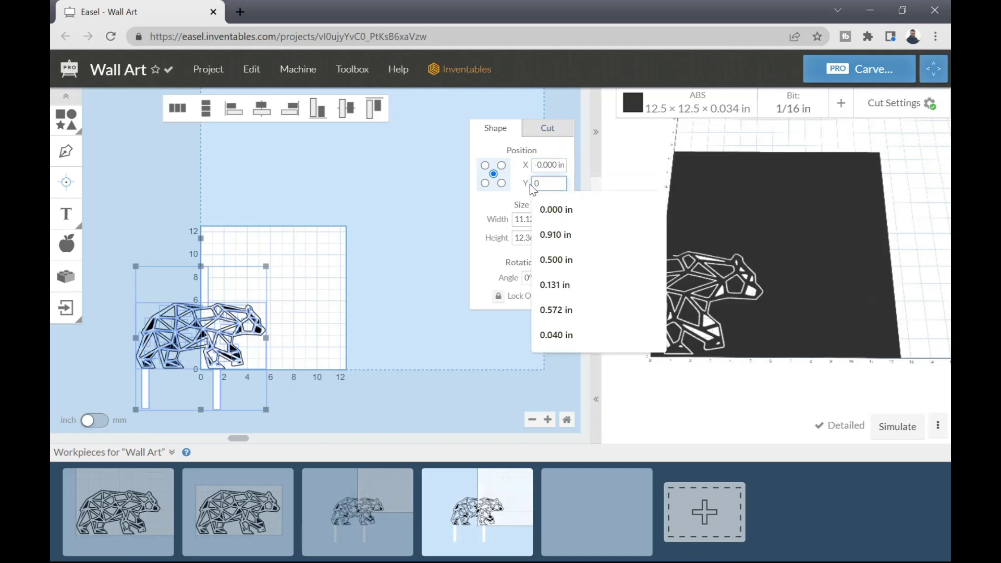
{"action": "key", "text": "Return"}
{"action": "left_click", "coordinate": [376, 233]}
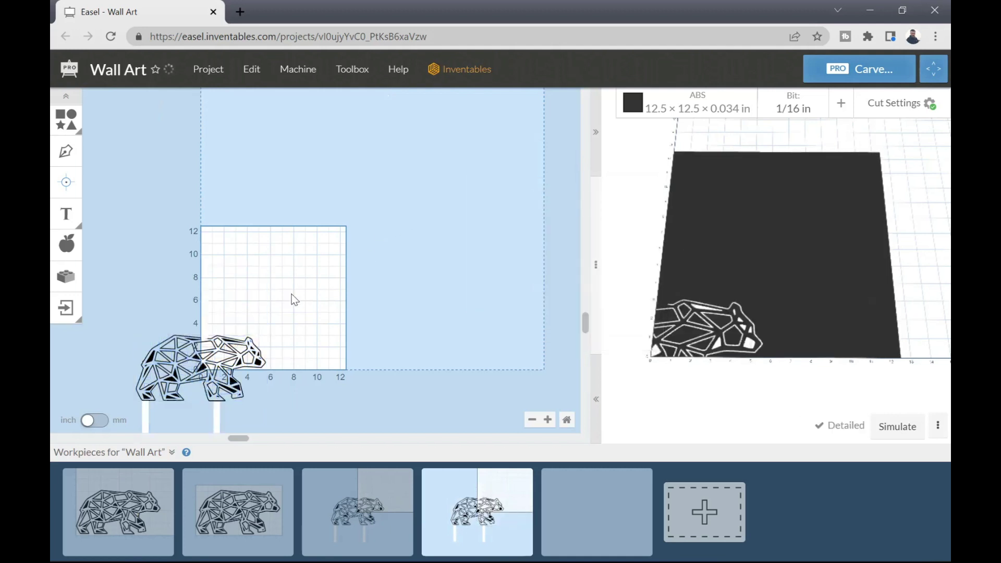
{"action": "scroll", "coordinate": [292, 294], "scroll_direction": "down", "scroll_amount": 1}
{"action": "left_click_drag", "start_coordinate": [110, 215], "coordinate": [288, 350]}
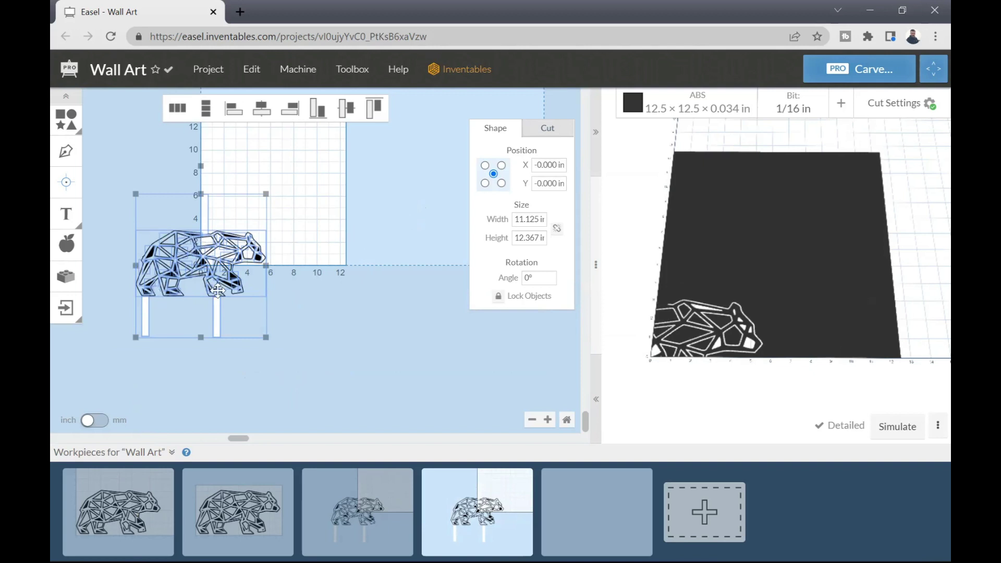
{"action": "left_click", "coordinate": [372, 315]}
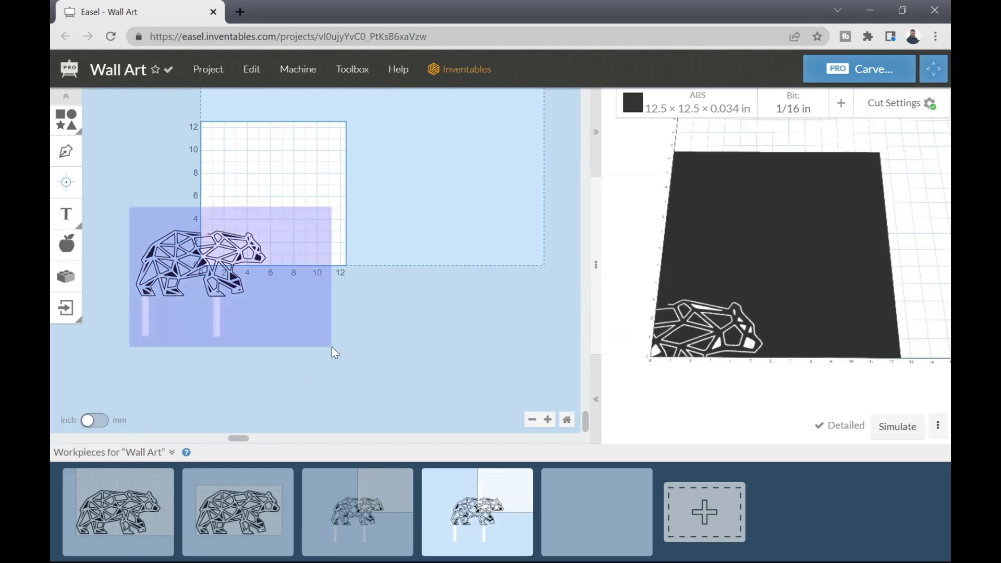
{"action": "left_click_drag", "start_coordinate": [131, 210], "coordinate": [332, 347]}
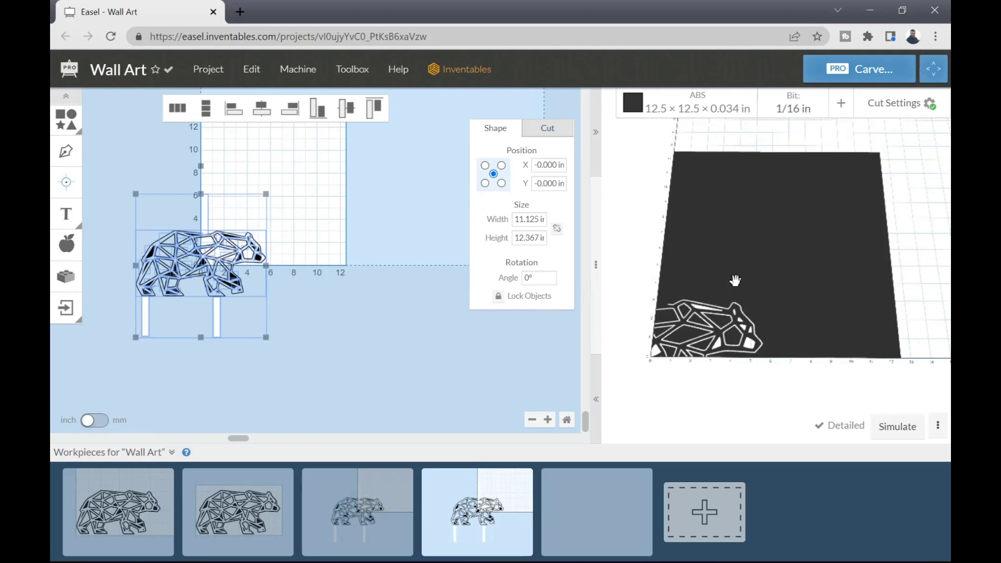
Run and play the carving simulation of the bear's toolpaths
{"action": "mouse_move", "coordinate": [735, 280]}
{"action": "left_mouse_down"}
{"action": "mouse_move", "coordinate": [771, 264]}
{"action": "mouse_move", "coordinate": [838, 342]}
{"action": "left_mouse_up"}
{"action": "left_click", "coordinate": [893, 432]}
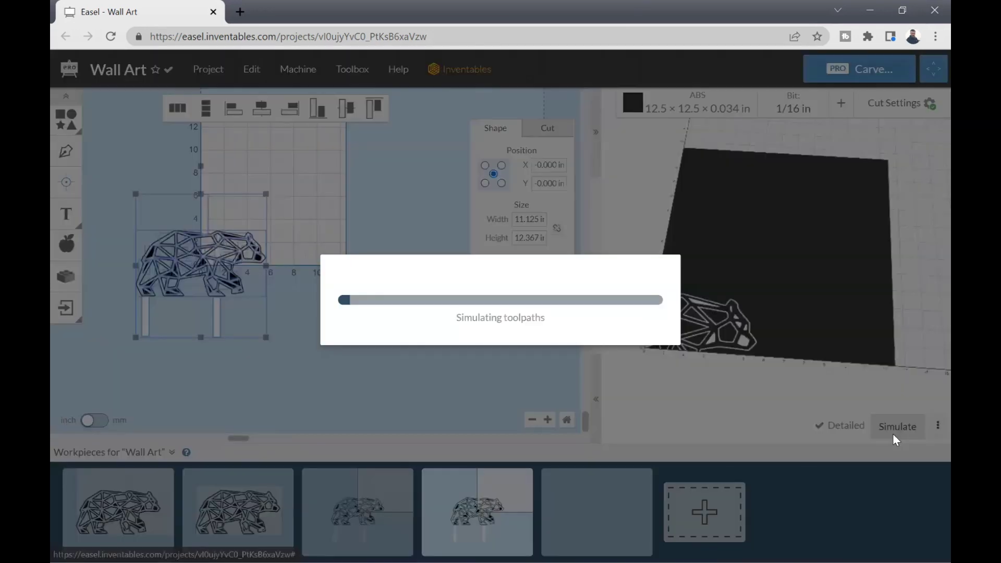
{"action": "mouse_move", "coordinate": [753, 354]}
{"action": "left_mouse_down"}
{"action": "mouse_move", "coordinate": [854, 276]}
{"action": "mouse_move", "coordinate": [846, 305]}
{"action": "left_mouse_up"}
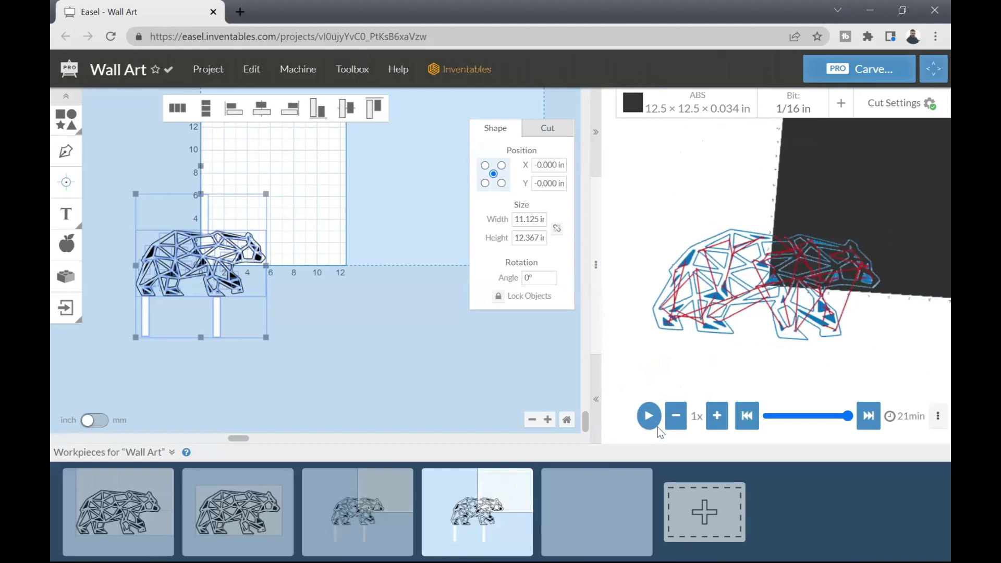
{"action": "left_click", "coordinate": [649, 417]}
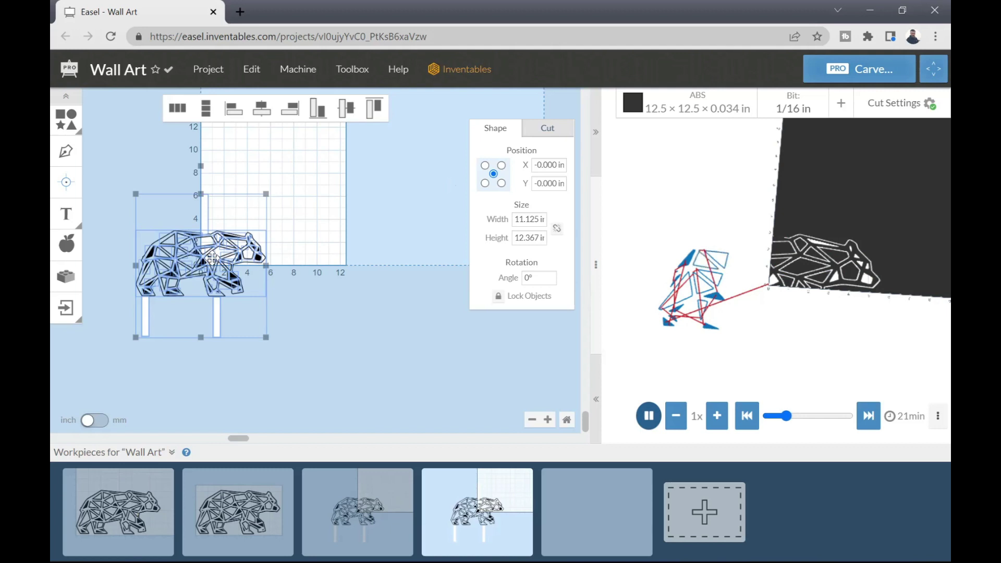
Drag the bear up, then left and down, then back right across the canvas
{"action": "left_click_drag", "start_coordinate": [212, 259], "coordinate": [213, 247]}
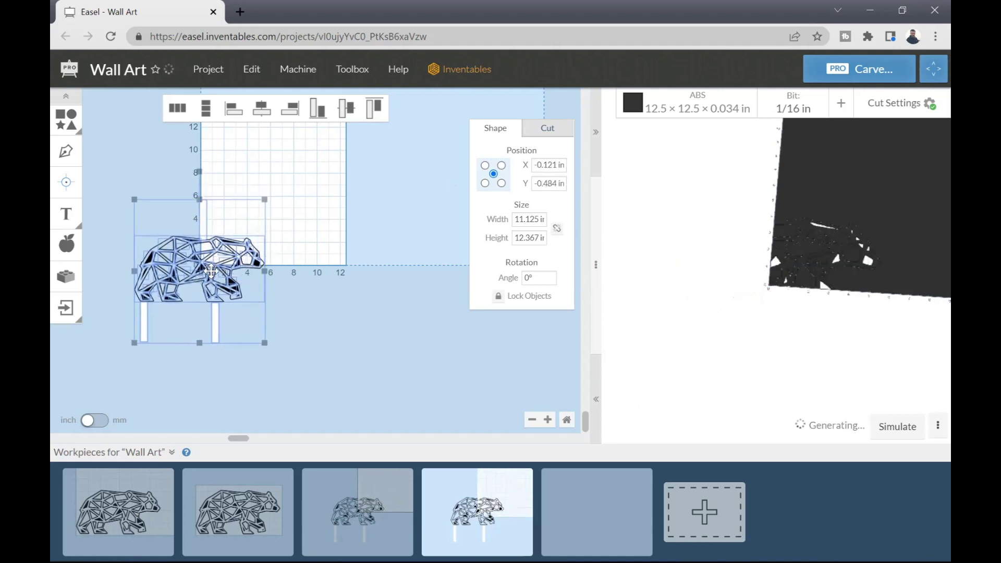
{"action": "mouse_move", "coordinate": [213, 247]}
{"action": "left_mouse_down"}
{"action": "mouse_move", "coordinate": [192, 277]}
{"action": "mouse_move", "coordinate": [201, 297]}
{"action": "mouse_move", "coordinate": [173, 280]}
{"action": "left_mouse_up"}
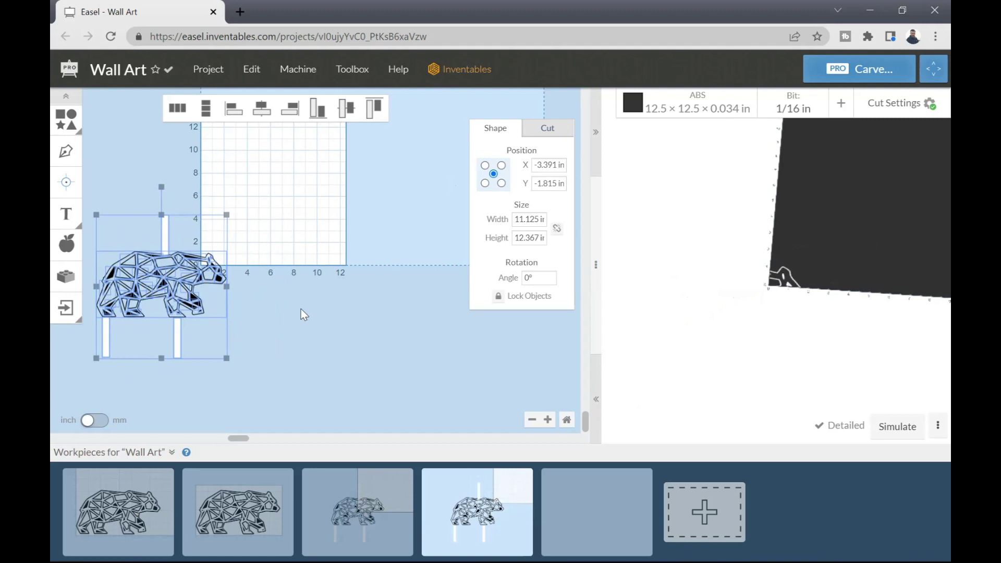
{"action": "left_click_drag", "start_coordinate": [169, 292], "coordinate": [232, 277]}
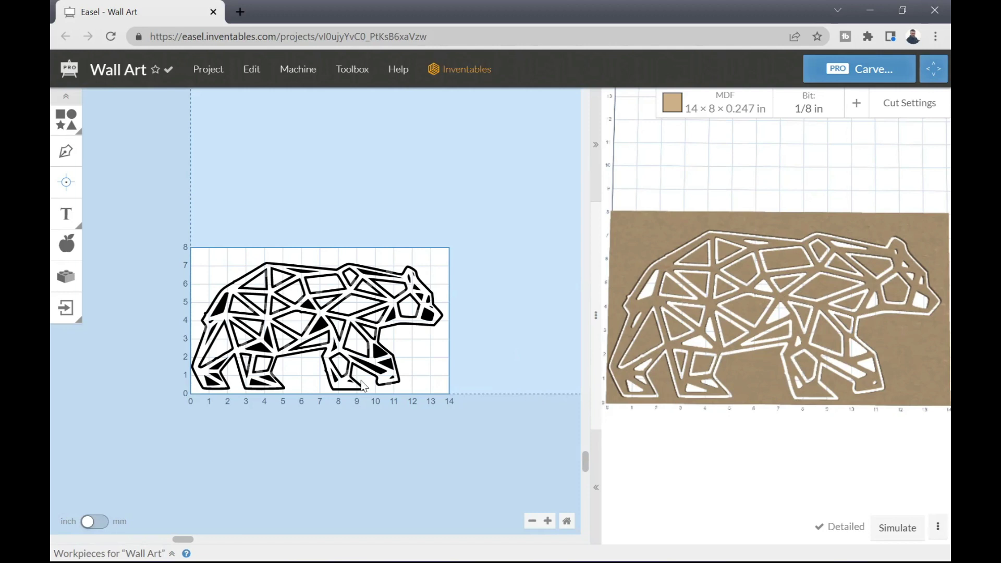
{"action": "left_click", "coordinate": [342, 390]}
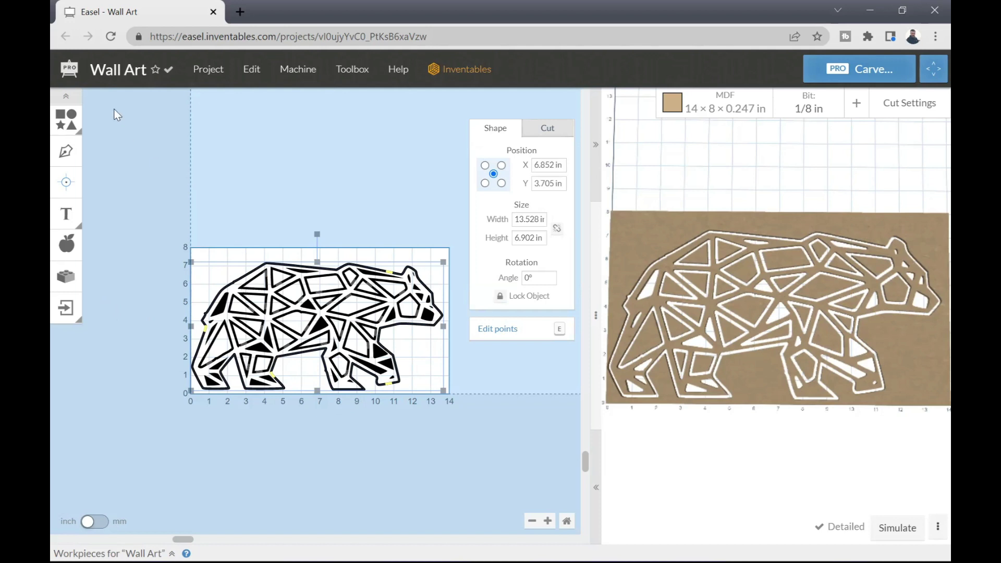
Add a square and reshape it into a 2.714 × 0.906 in bar along the bottom edge
{"action": "left_click", "coordinate": [76, 121]}
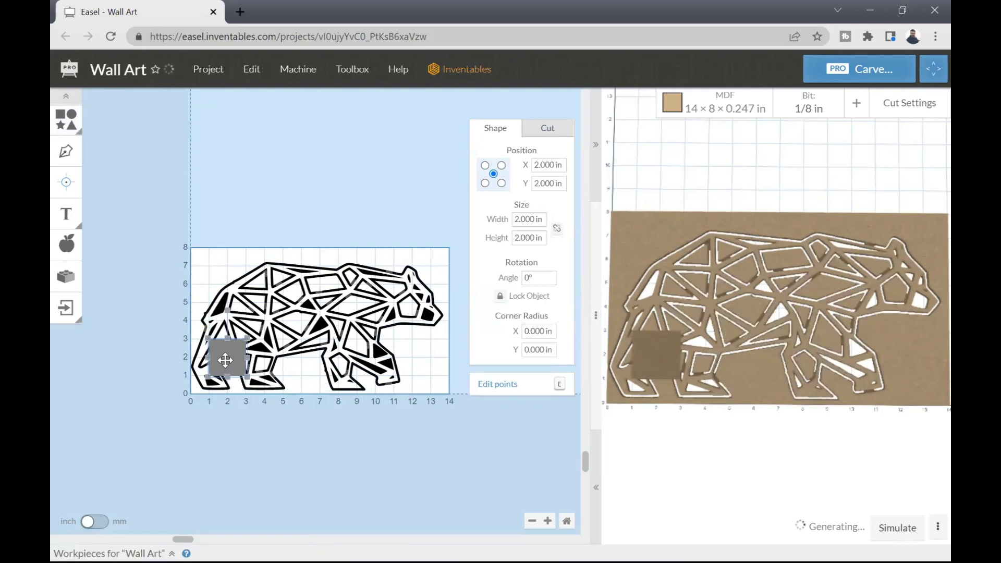
{"action": "left_click_drag", "start_coordinate": [226, 359], "coordinate": [347, 409]}
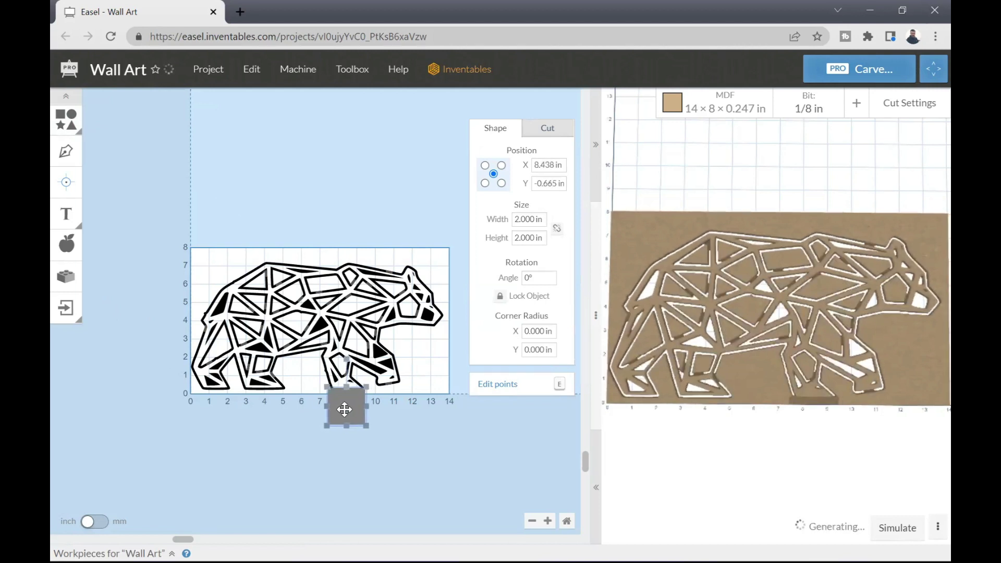
{"action": "left_click_drag", "start_coordinate": [349, 423], "coordinate": [348, 404]}
{"action": "left_click", "coordinate": [531, 431]}
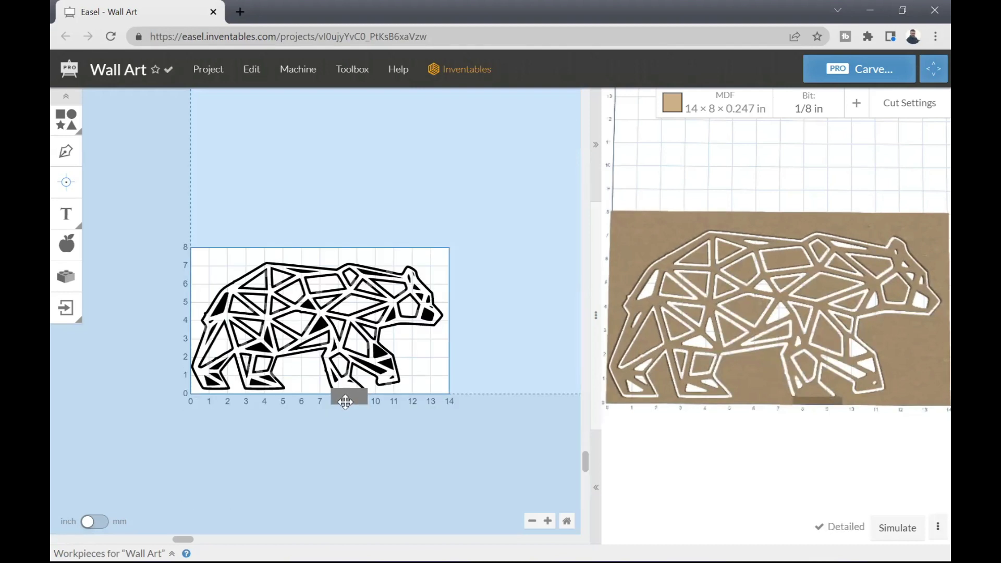
{"action": "left_click_drag", "start_coordinate": [346, 402], "coordinate": [319, 397]}
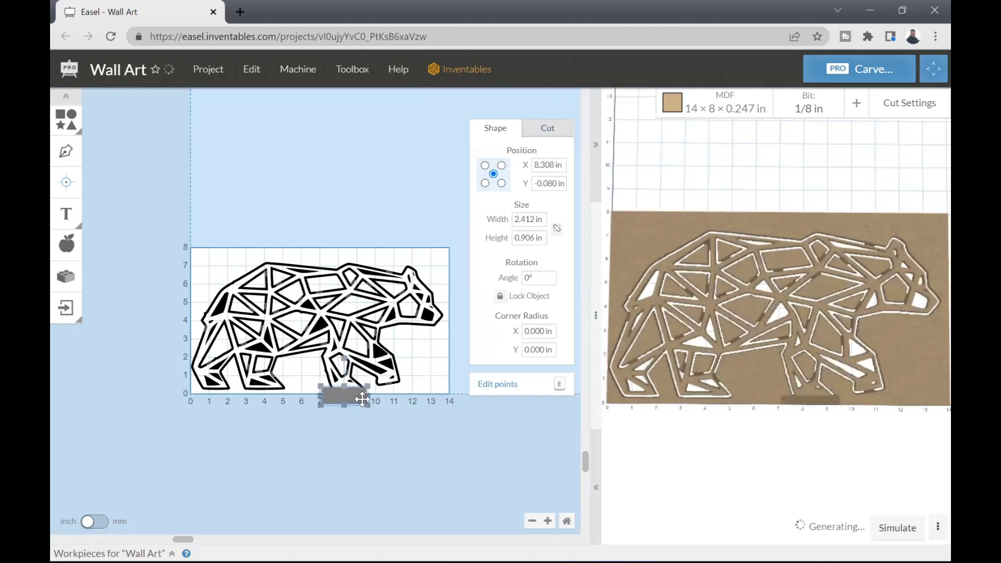
{"action": "left_click", "coordinate": [378, 433]}
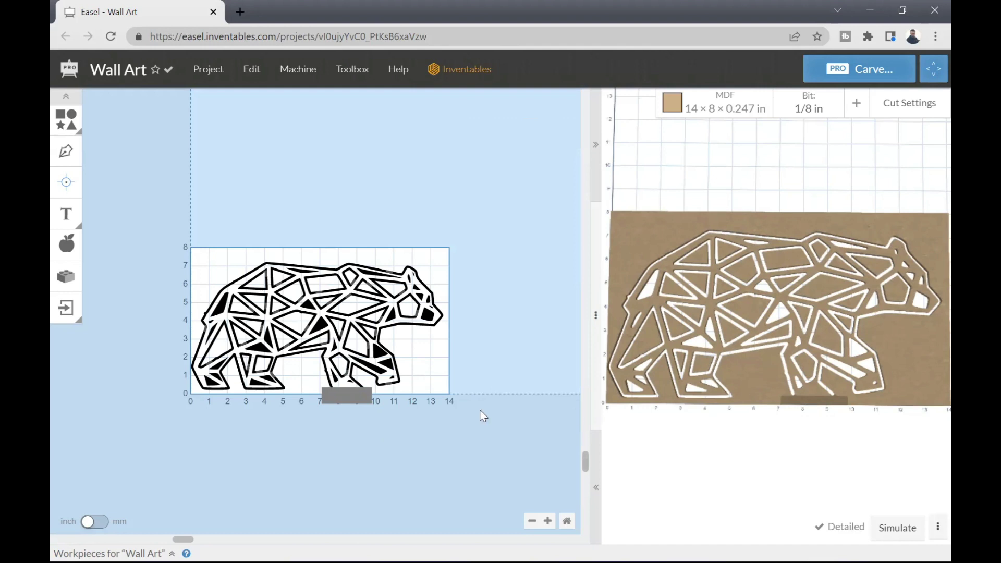
Set the rectangle under the bear's feet to 0 cut depth and reselect it
{"action": "left_click", "coordinate": [341, 397]}
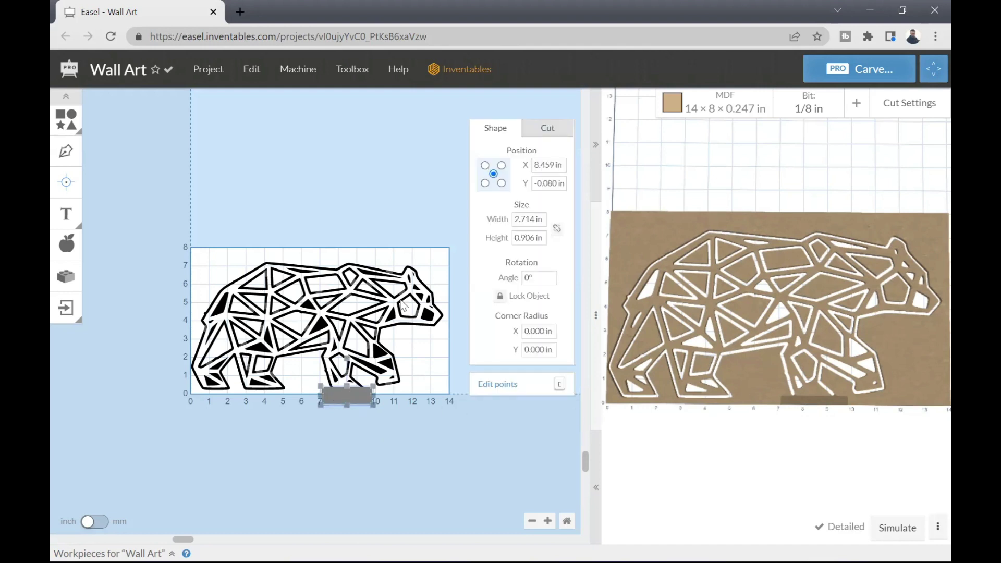
{"action": "left_click", "coordinate": [548, 128]}
{"action": "left_click_drag", "start_coordinate": [523, 204], "coordinate": [519, 152]}
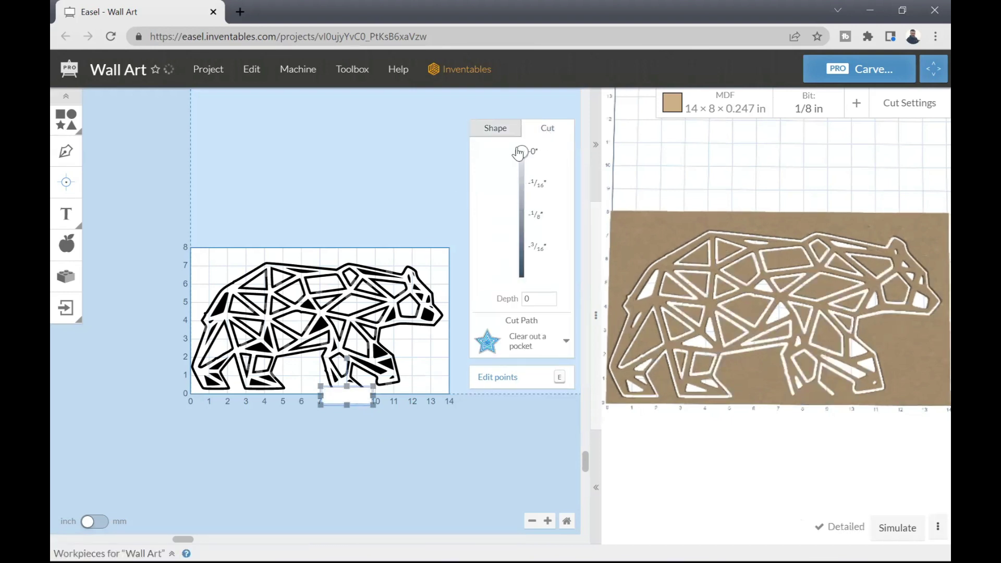
{"action": "left_click", "coordinate": [442, 163]}
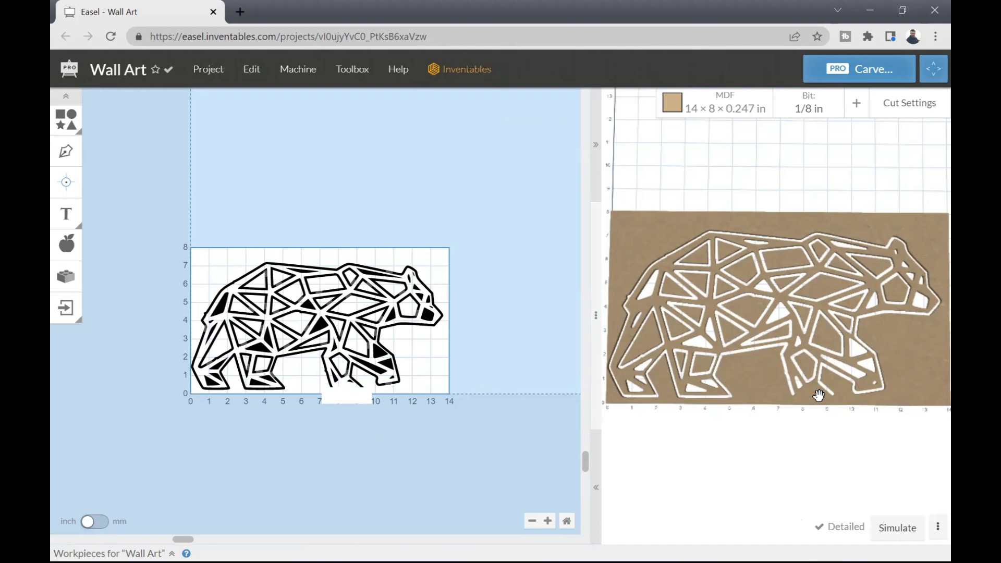
{"action": "left_click", "coordinate": [349, 394]}
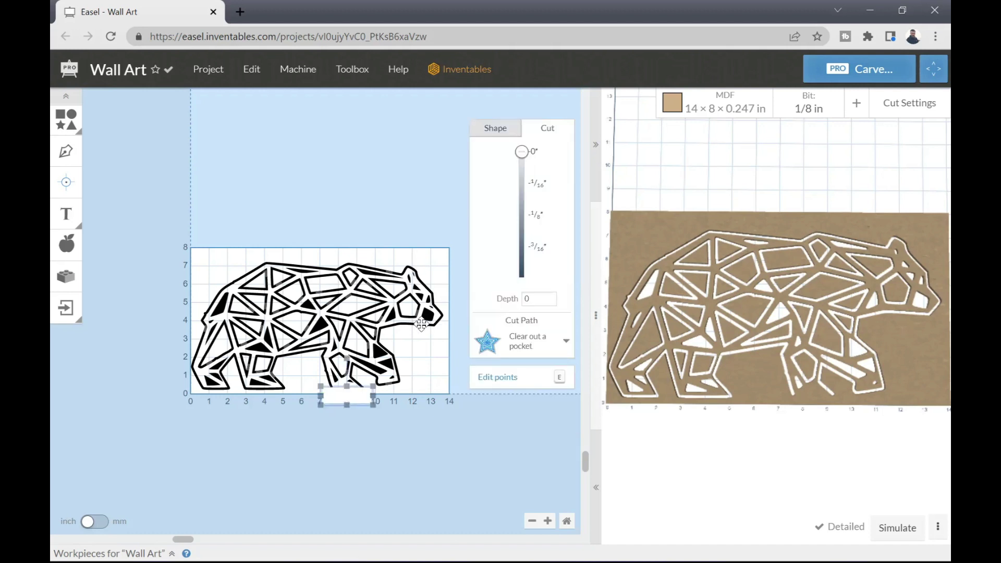
Move the small rectangle onto the bear's head and narrow it to 0.782 in wide
{"action": "left_click_drag", "start_coordinate": [353, 389], "coordinate": [416, 318]}
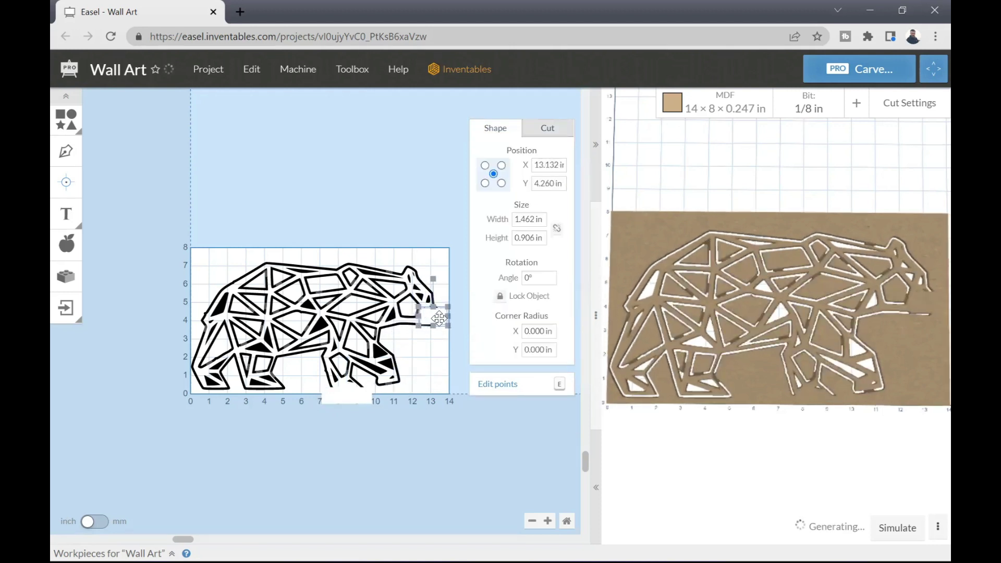
{"action": "left_click_drag", "start_coordinate": [447, 316], "coordinate": [430, 316]}
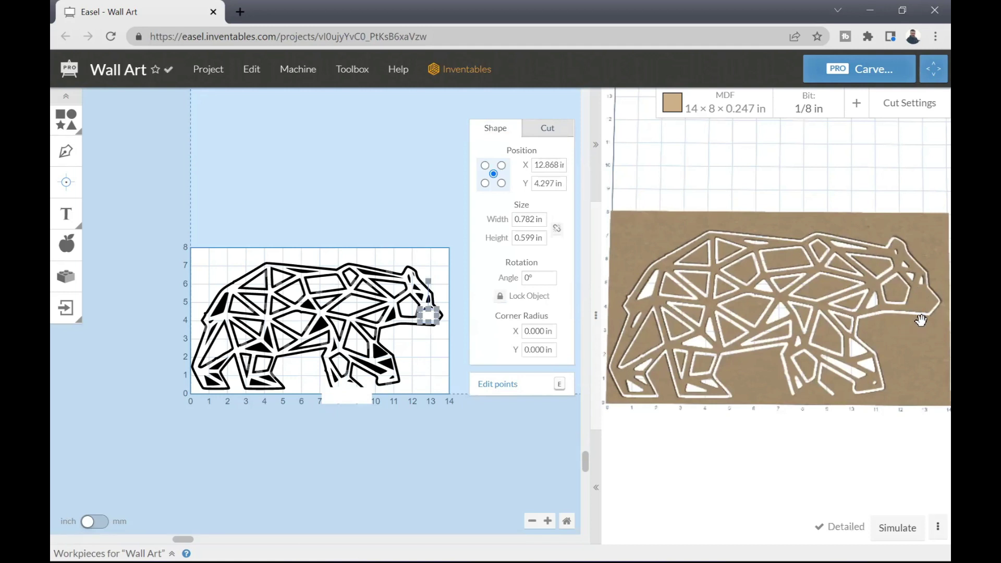
{"action": "left_click", "coordinate": [463, 368]}
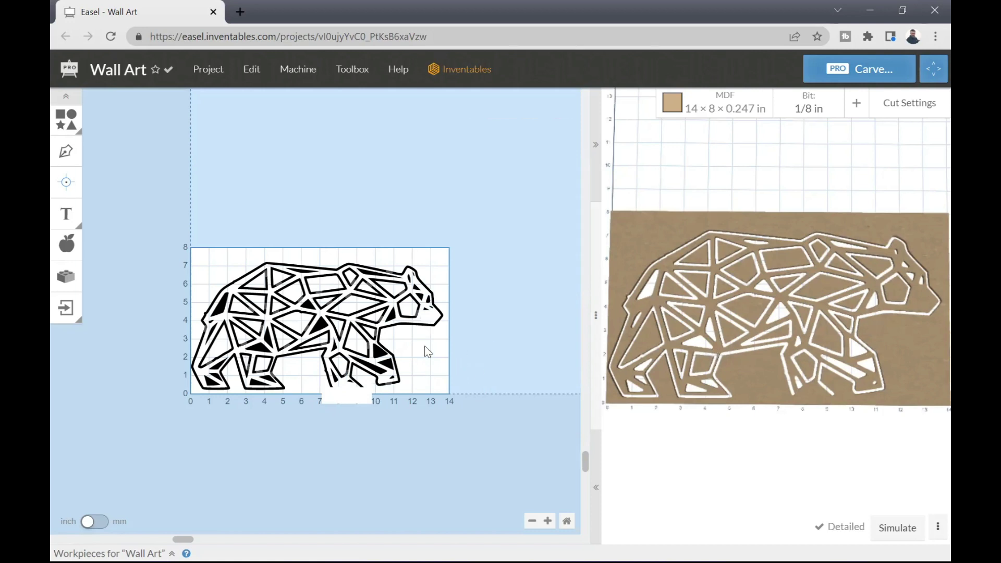
Cut the small shape 0.247 in deep and move it to the board's top-left over the bear's back
{"action": "left_click", "coordinate": [429, 318]}
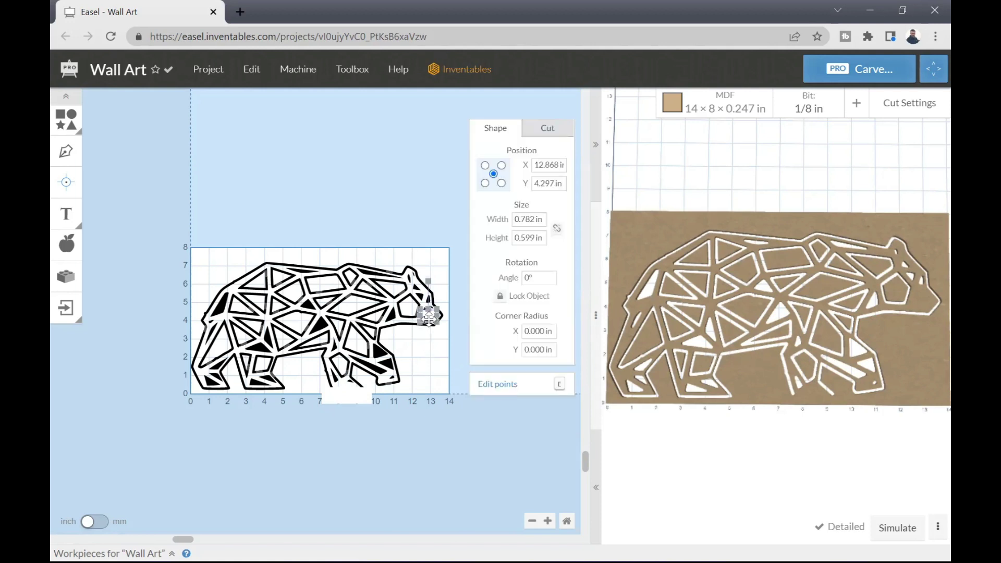
{"action": "left_click", "coordinate": [562, 122]}
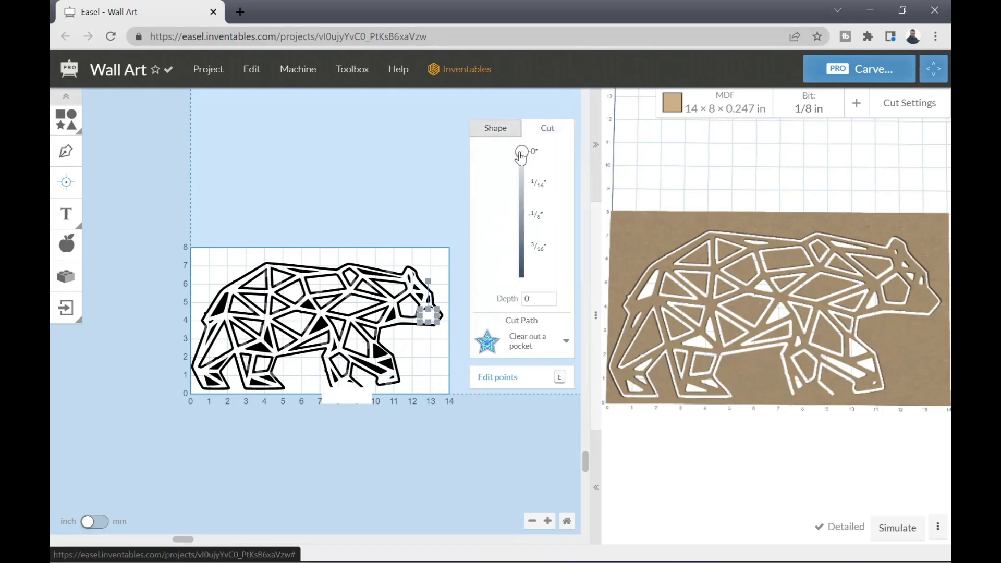
{"action": "left_click_drag", "start_coordinate": [521, 156], "coordinate": [521, 277]}
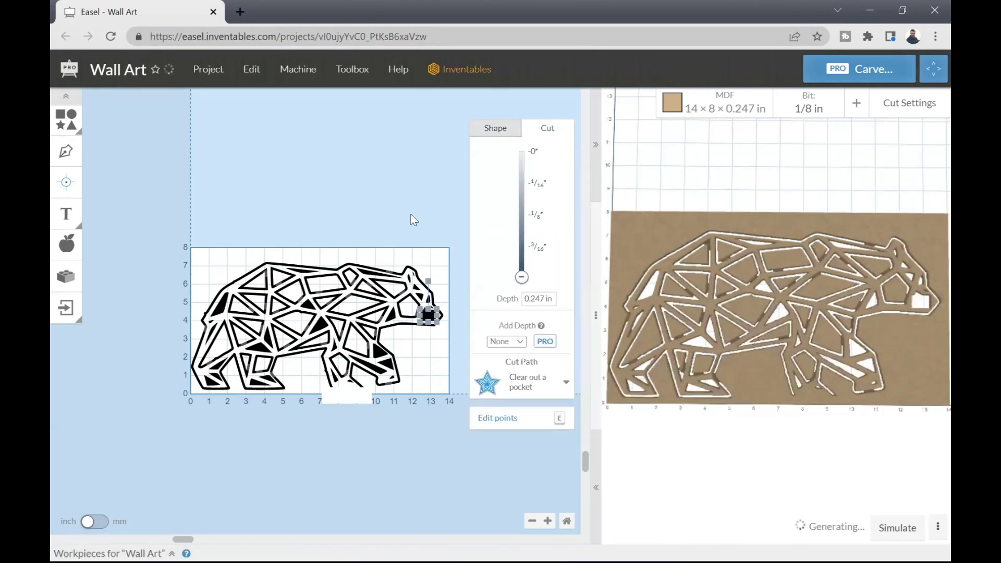
{"action": "left_click", "coordinate": [400, 160]}
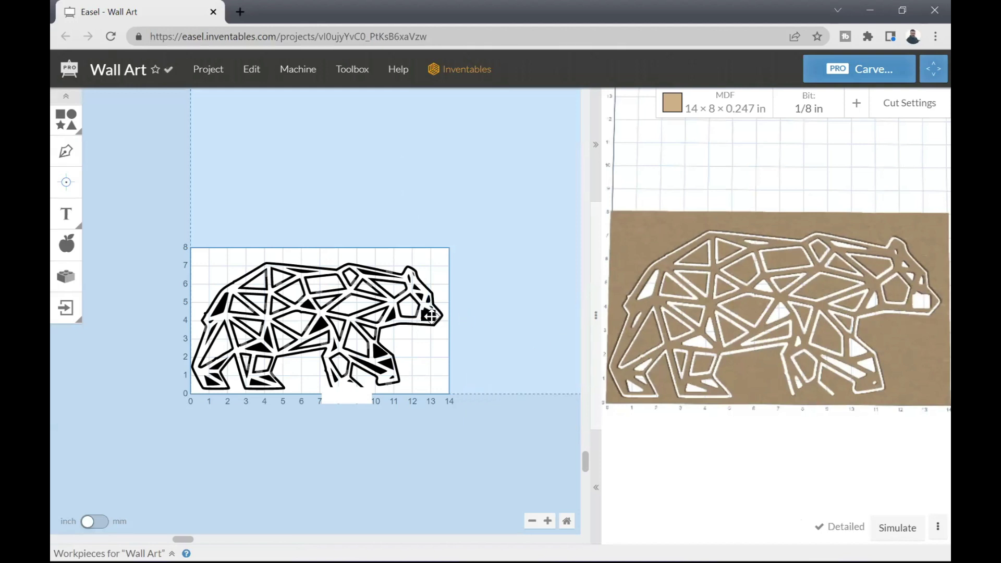
{"action": "left_click_drag", "start_coordinate": [428, 315], "coordinate": [190, 370]}
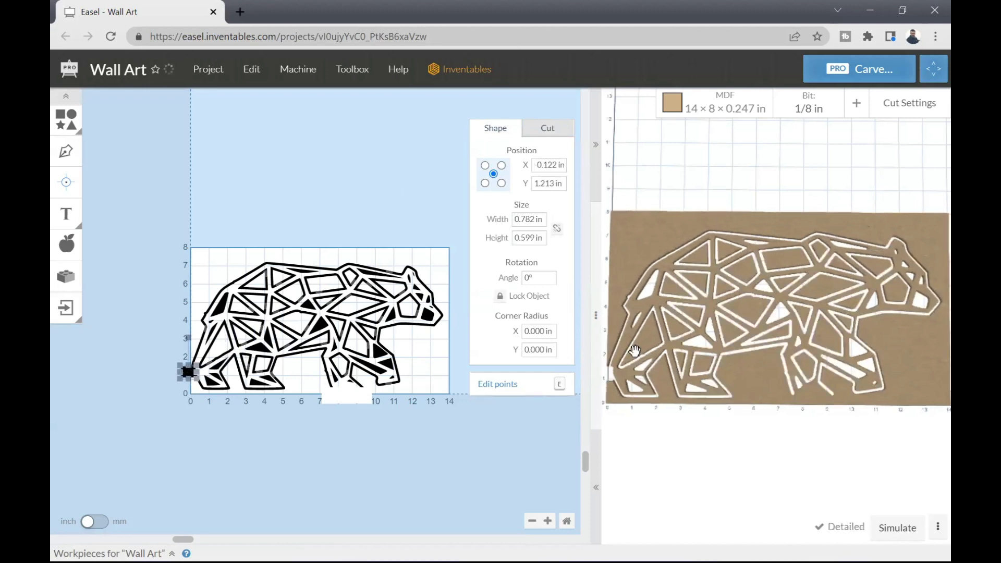
{"action": "scroll", "coordinate": [716, 339], "scroll_direction": "up", "scroll_amount": 2}
{"action": "scroll", "coordinate": [720, 339], "scroll_direction": "up", "scroll_amount": 2}
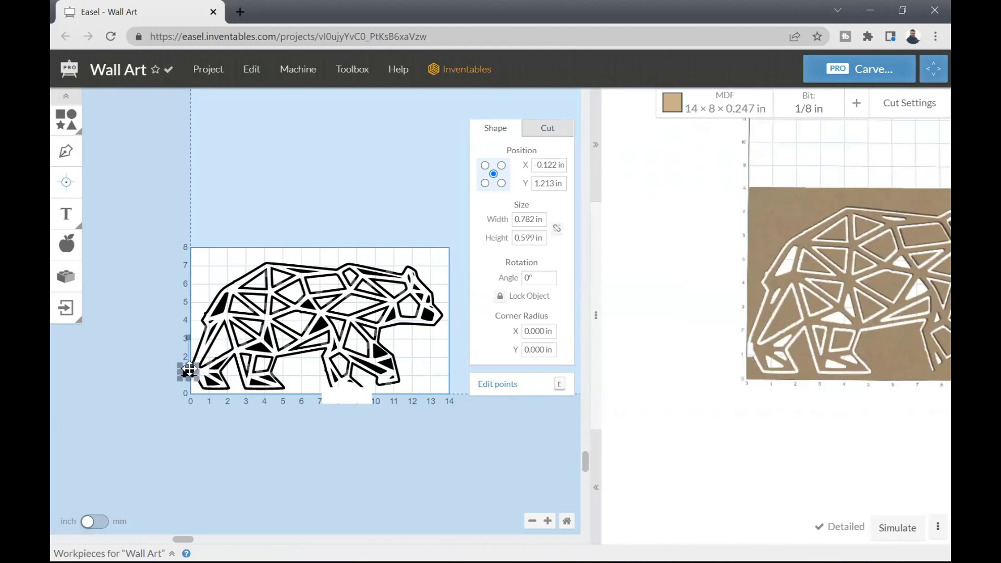
{"action": "mouse_move", "coordinate": [190, 371]}
{"action": "left_mouse_down"}
{"action": "mouse_move", "coordinate": [238, 276]}
{"action": "mouse_move", "coordinate": [201, 278]}
{"action": "mouse_move", "coordinate": [227, 276]}
{"action": "left_mouse_up"}
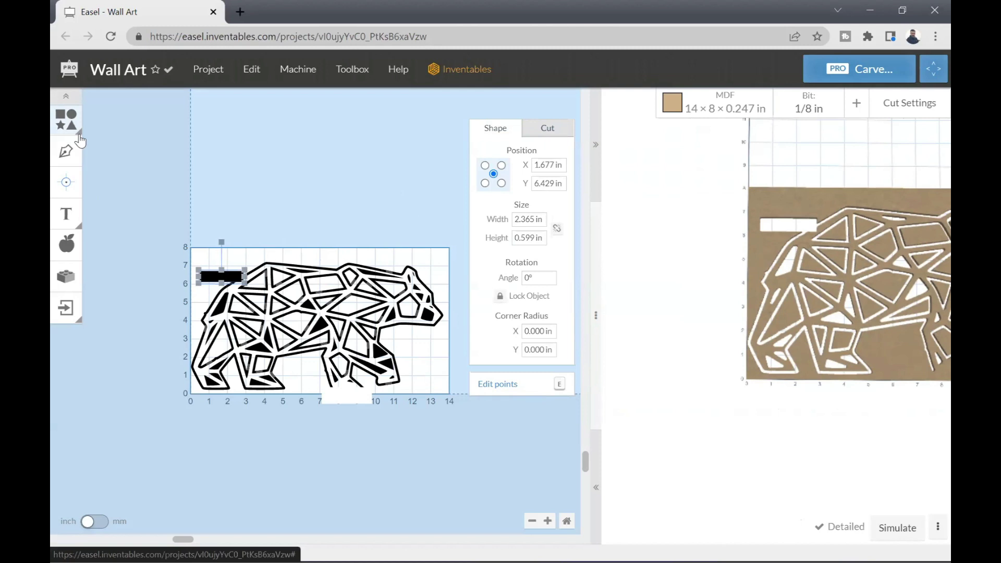
Add an extra square from the basic shapes, then undo it to remove it
{"action": "left_click", "coordinate": [66, 119]}
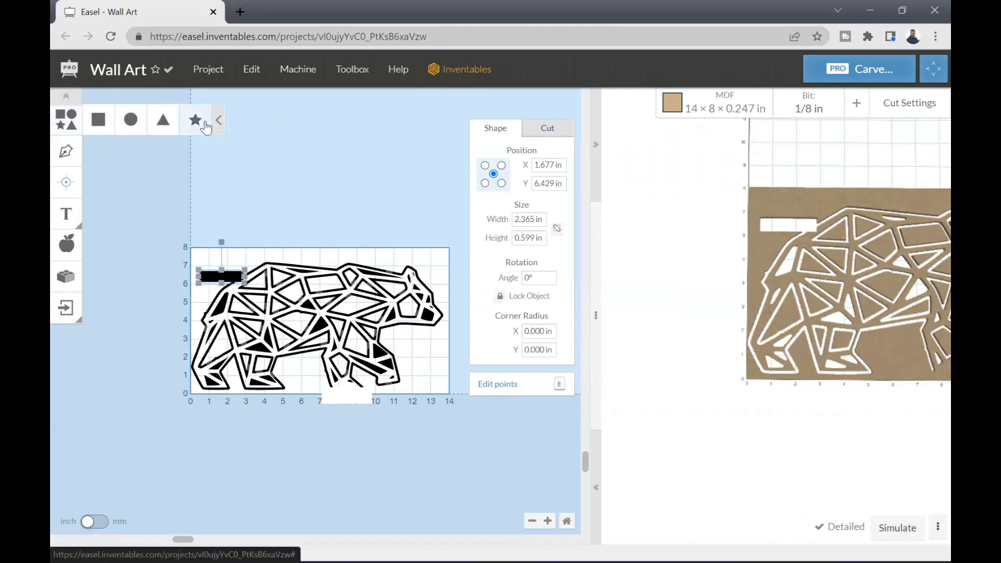
{"action": "left_click", "coordinate": [66, 155]}
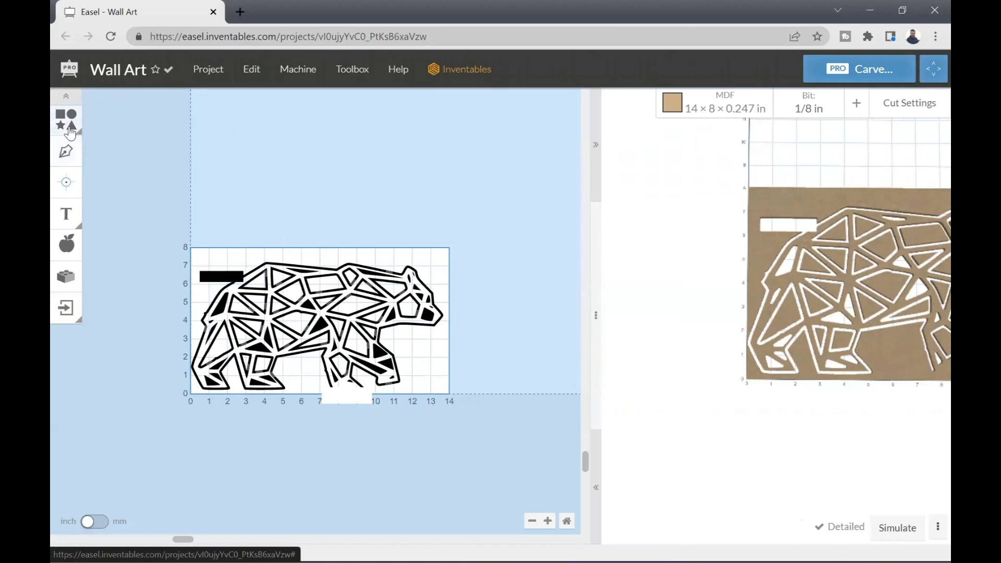
{"action": "left_click", "coordinate": [70, 129]}
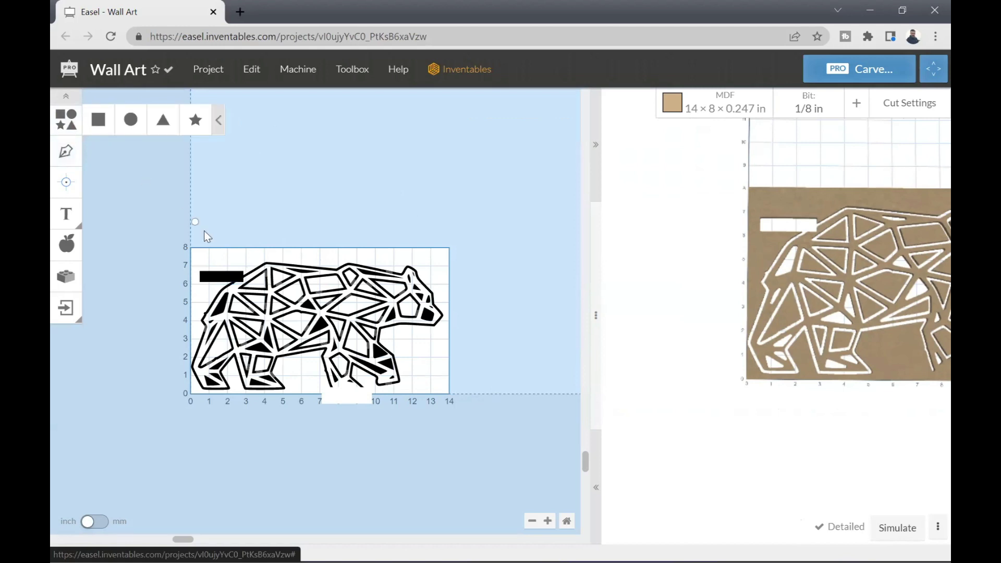
{"action": "right_click", "coordinate": [219, 278]}
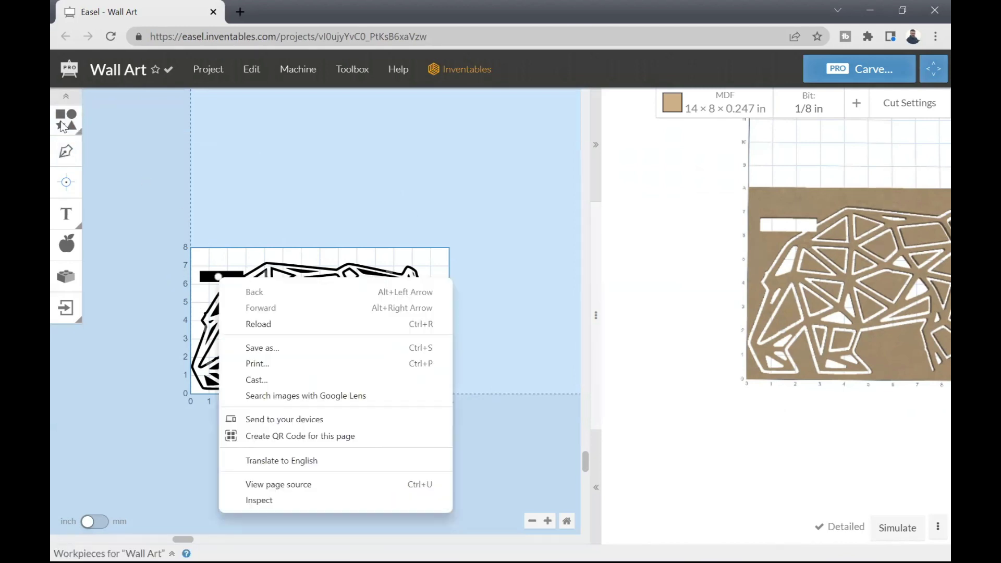
{"action": "left_click", "coordinate": [66, 119]}
{"action": "left_click", "coordinate": [96, 117]}
{"action": "left_click", "coordinate": [216, 278]}
{"action": "key", "text": "ctrl+z"}
Set the black rectangle's cut depth to 0 and place it along the bear's top edge
{"action": "left_click", "coordinate": [552, 128]}
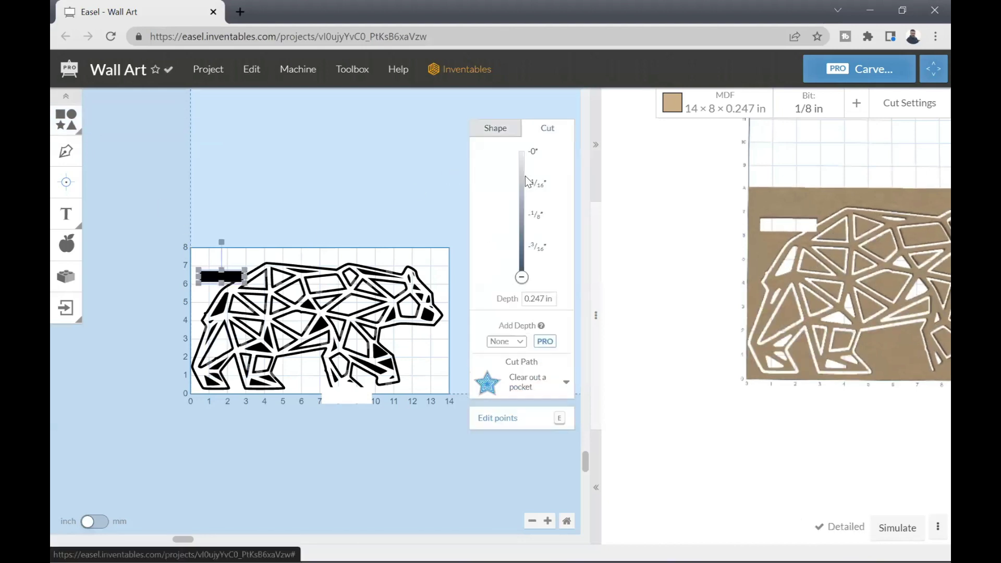
{"action": "mouse_move", "coordinate": [521, 281]}
{"action": "left_mouse_down"}
{"action": "mouse_move", "coordinate": [521, 153]}
{"action": "mouse_move", "coordinate": [522, 277]}
{"action": "left_mouse_up"}
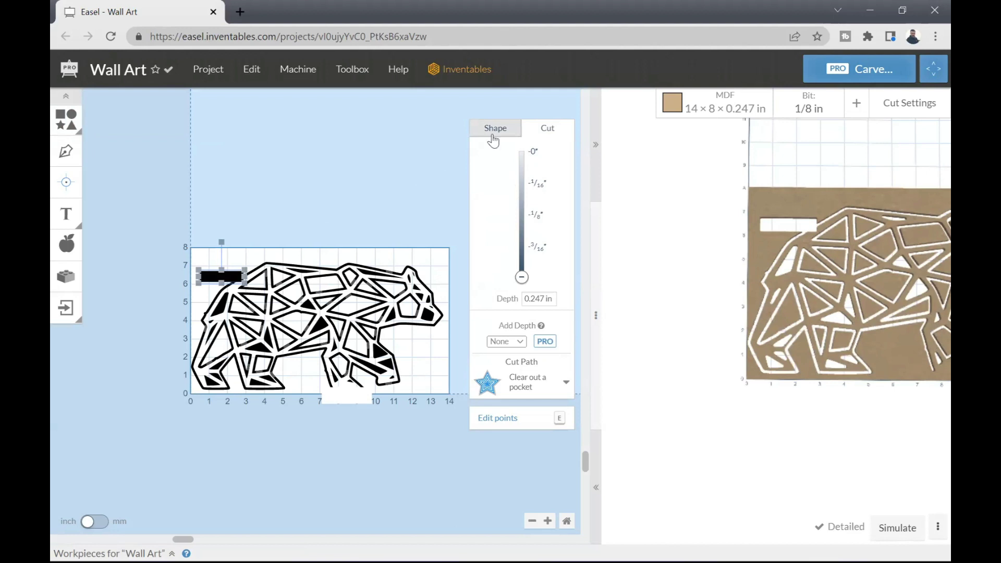
{"action": "left_click", "coordinate": [318, 252]}
{"action": "left_click_drag", "start_coordinate": [216, 274], "coordinate": [268, 263]}
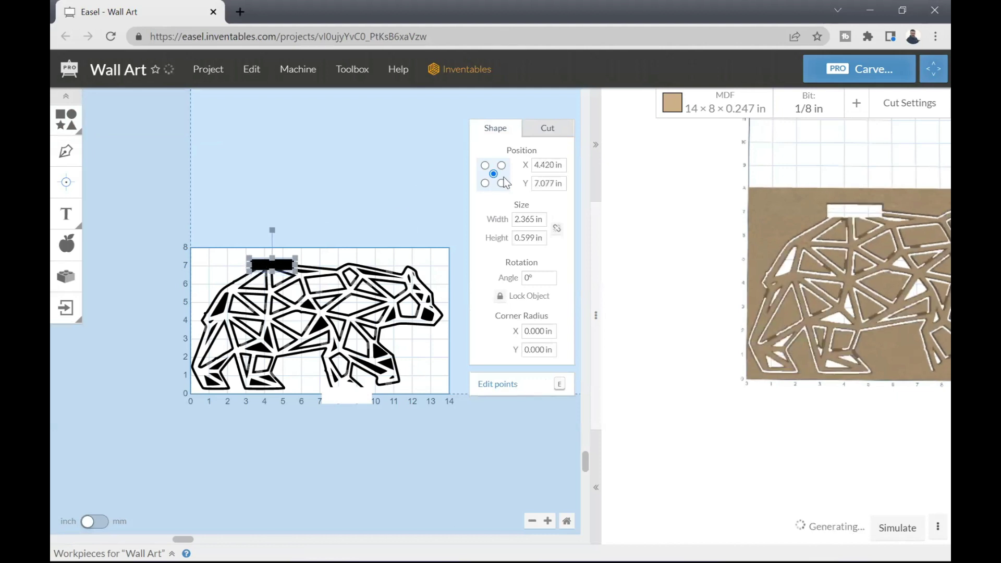
{"action": "left_click", "coordinate": [545, 130]}
{"action": "left_click_drag", "start_coordinate": [523, 277], "coordinate": [522, 151]}
{"action": "left_click", "coordinate": [384, 147]}
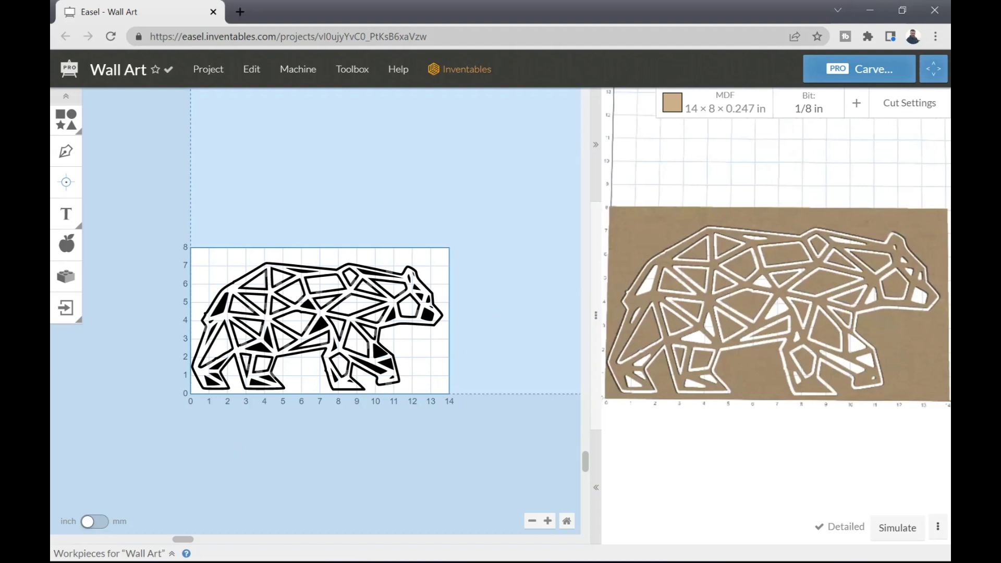
Expand the 'Workpieces for "Wall Art"' panel to show all five bear workpieces
{"action": "left_click", "coordinate": [118, 553]}
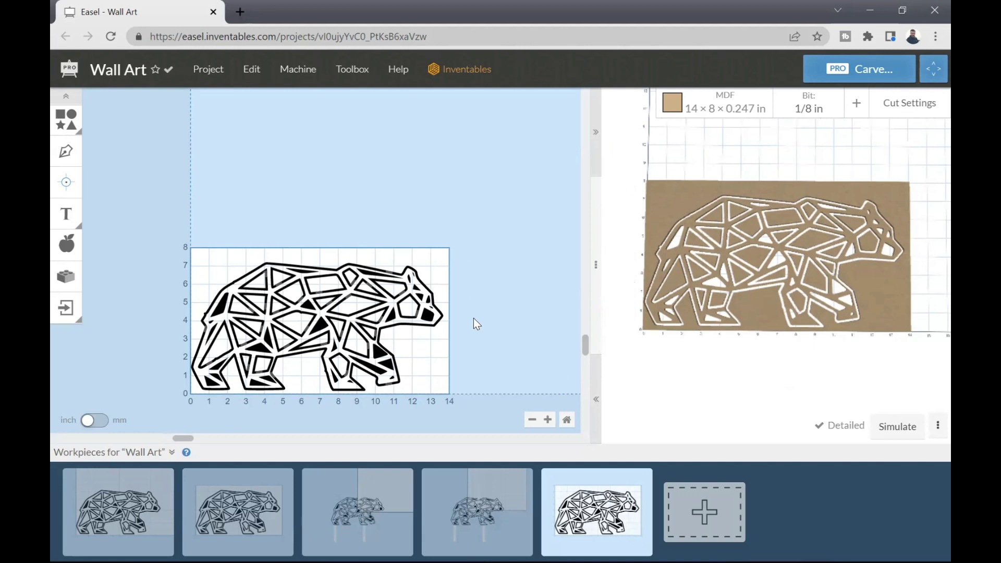
{"action": "scroll", "coordinate": [473, 318], "scroll_direction": "down", "scroll_amount": 2}
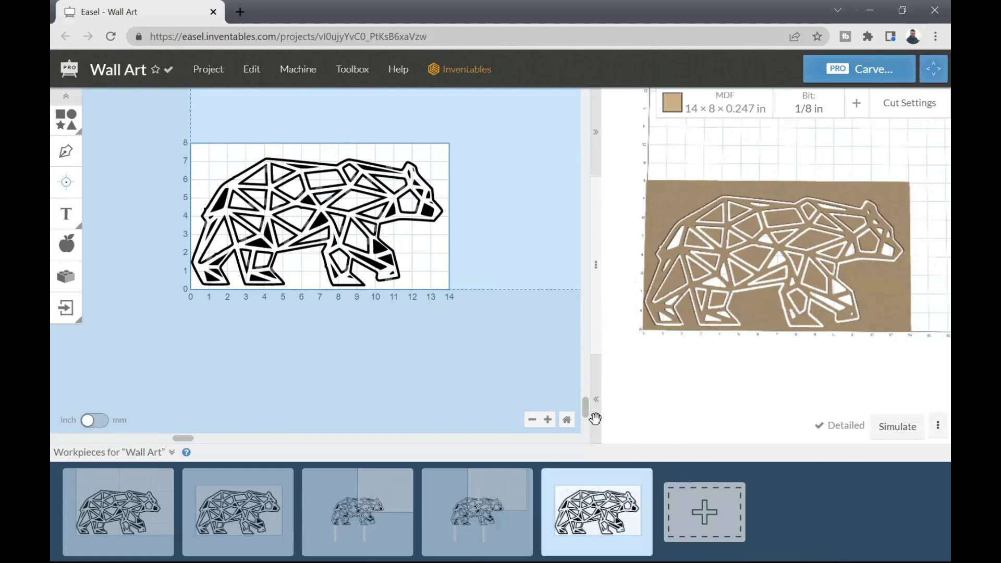
Delete the small head shape, try a 0.14 in bear cut depth, then restore full depth
{"action": "left_click", "coordinate": [426, 209]}
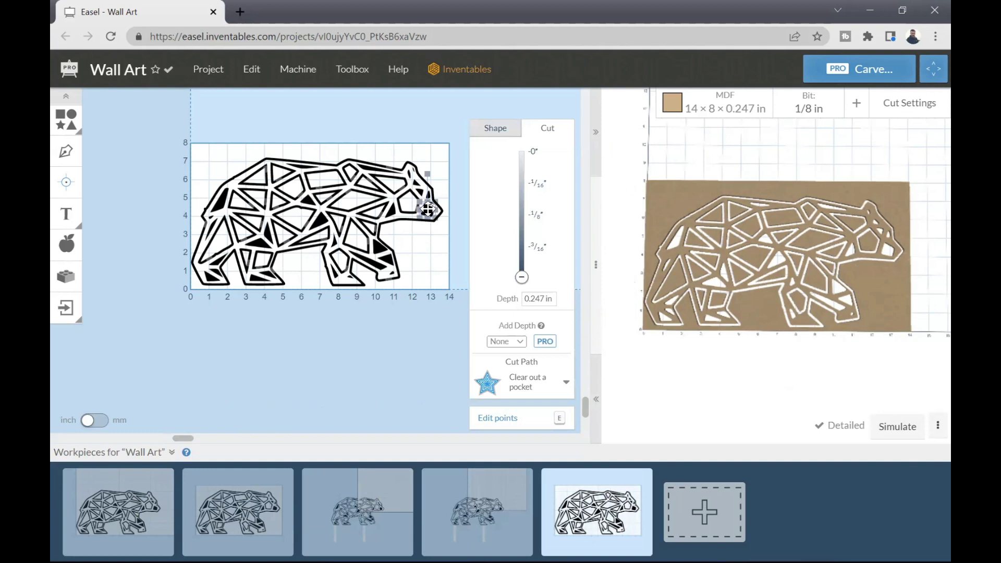
{"action": "key", "text": "Delete"}
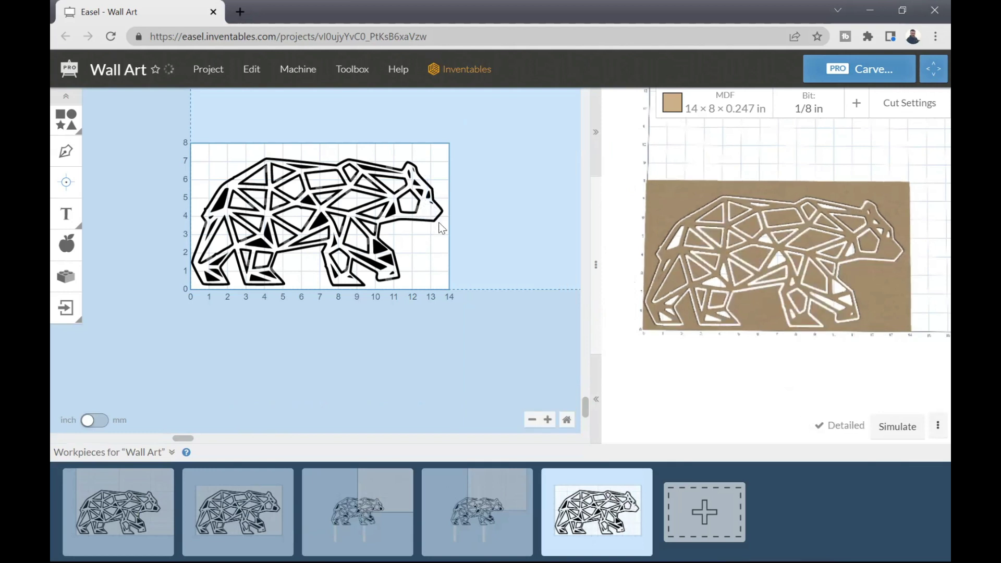
{"action": "left_click", "coordinate": [429, 214]}
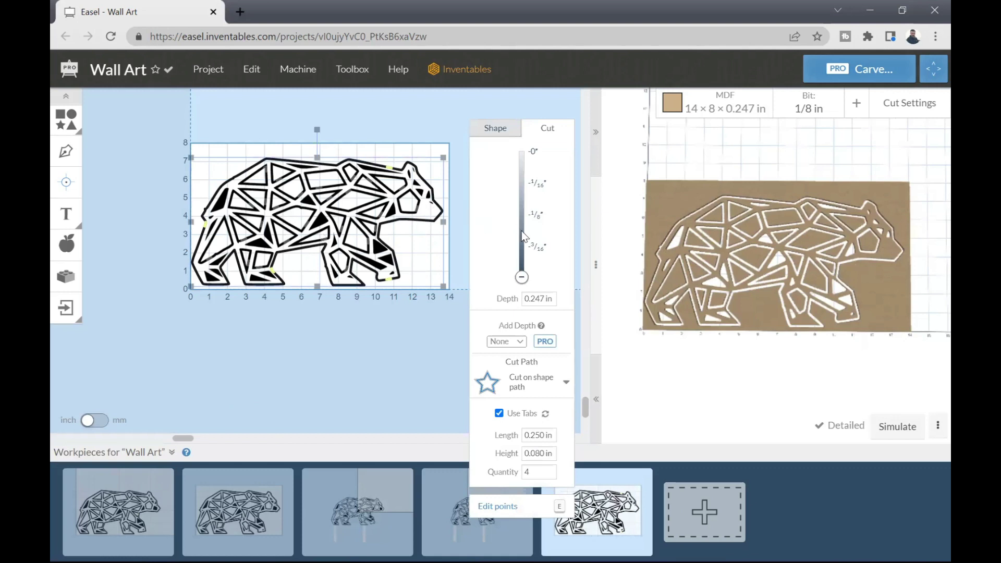
{"action": "left_click_drag", "start_coordinate": [522, 277], "coordinate": [520, 226]}
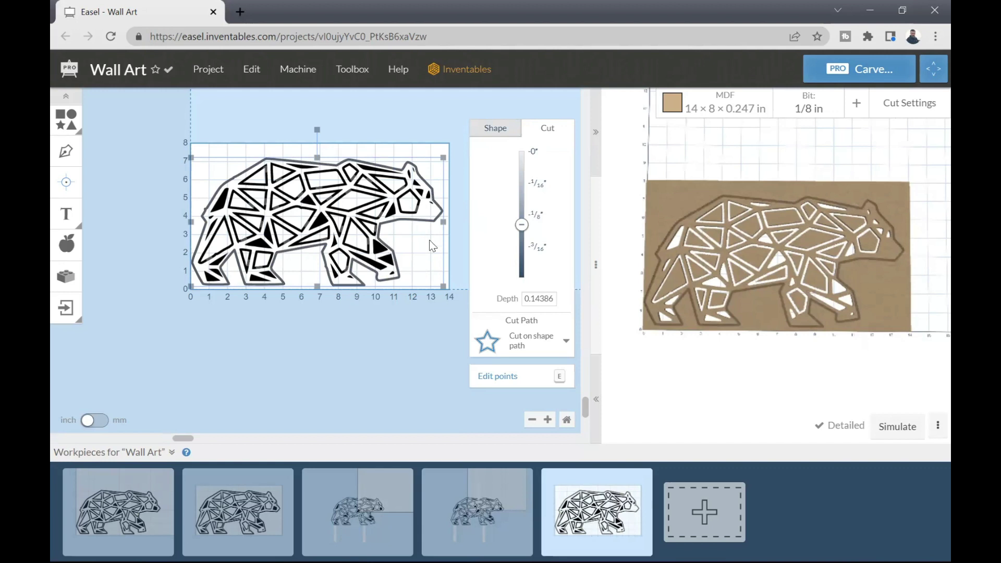
{"action": "left_click", "coordinate": [416, 352]}
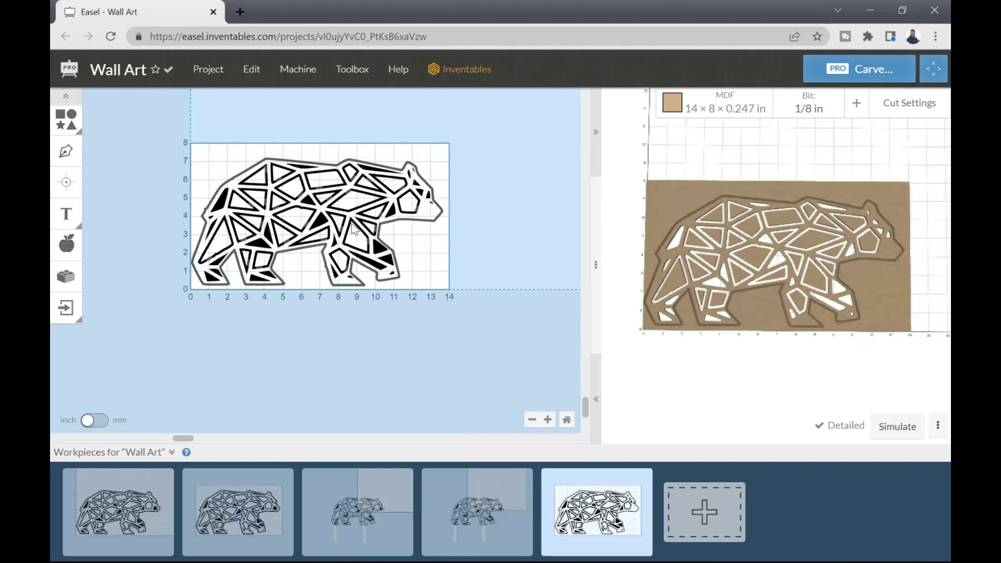
{"action": "left_click", "coordinate": [382, 225]}
{"action": "left_click_drag", "start_coordinate": [519, 211], "coordinate": [522, 275]}
{"action": "left_click", "coordinate": [432, 340]}
{"action": "mouse_move", "coordinate": [596, 513]}
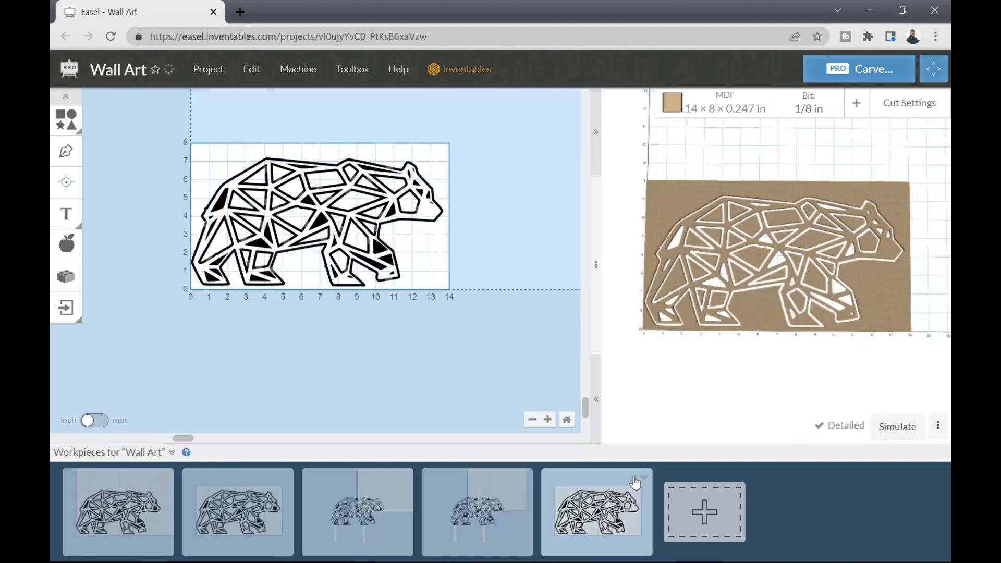
Duplicate the fifth workpiece, return to it, and check the recommended cut settings
{"action": "left_click", "coordinate": [644, 479]}
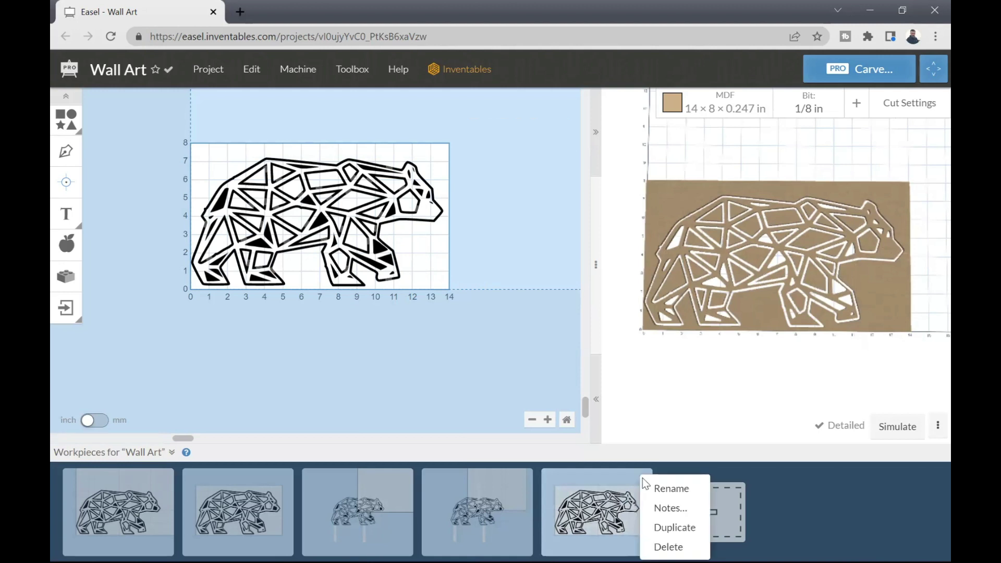
{"action": "left_click", "coordinate": [675, 527]}
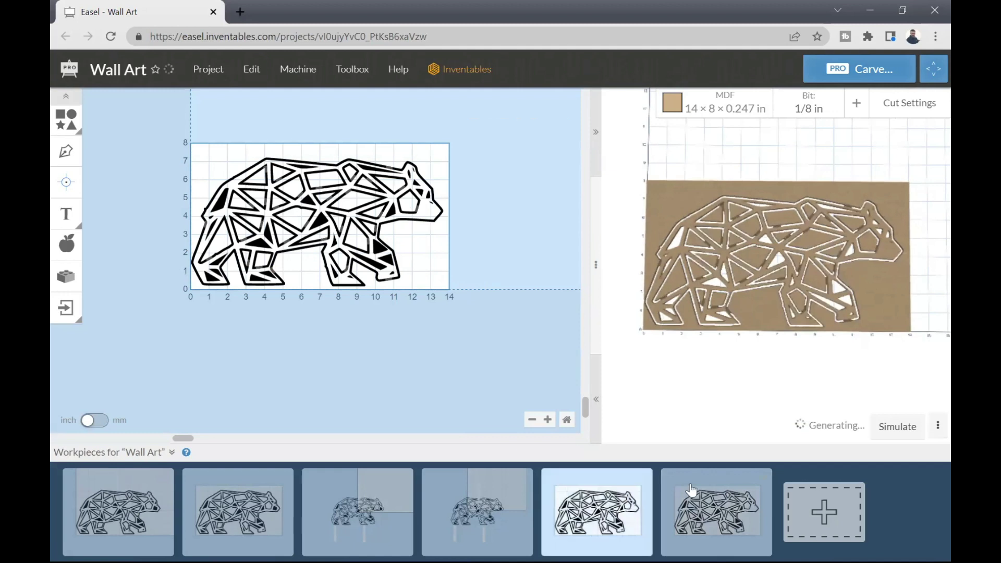
{"action": "left_click", "coordinate": [610, 486]}
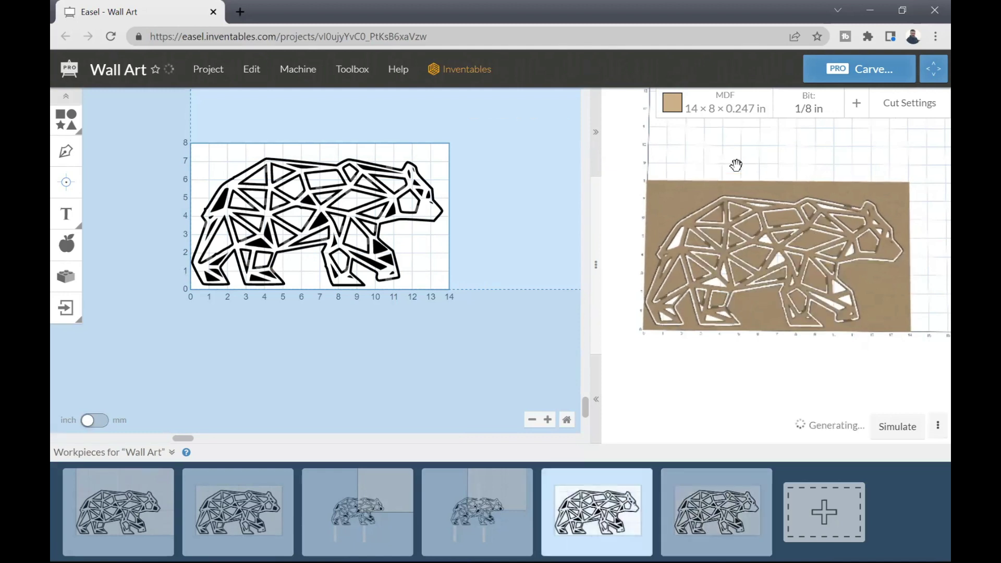
{"action": "left_click", "coordinate": [910, 102]}
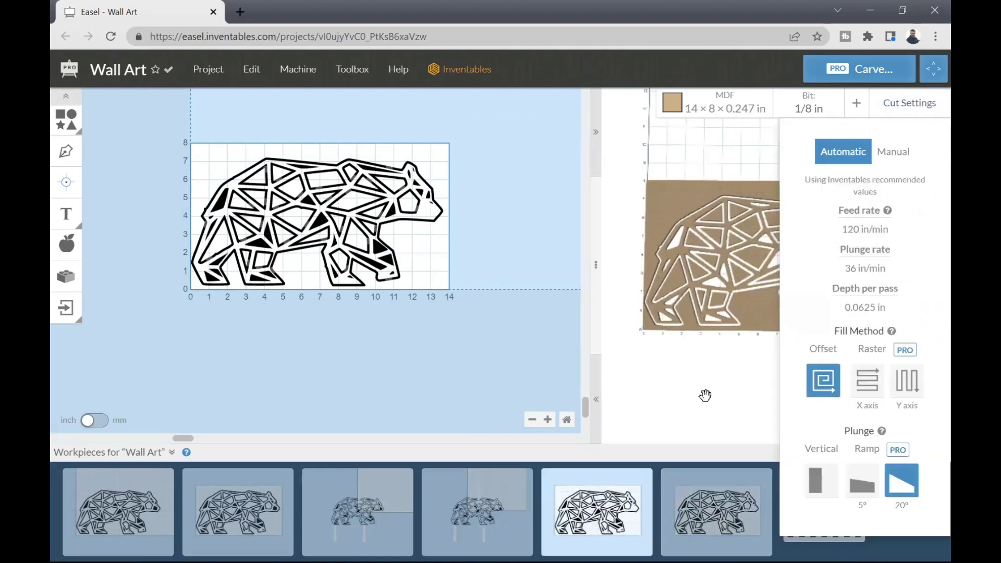
{"action": "left_click", "coordinate": [608, 484]}
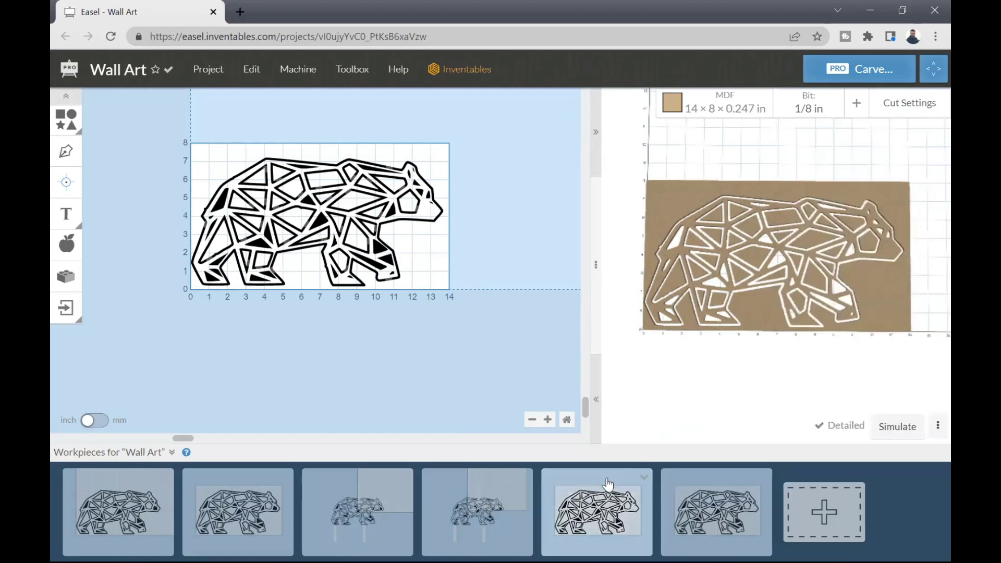
Set the fifth workpiece's bear cut depth to 1/8 in, then view the sixth workpiece
{"action": "left_click", "coordinate": [381, 227]}
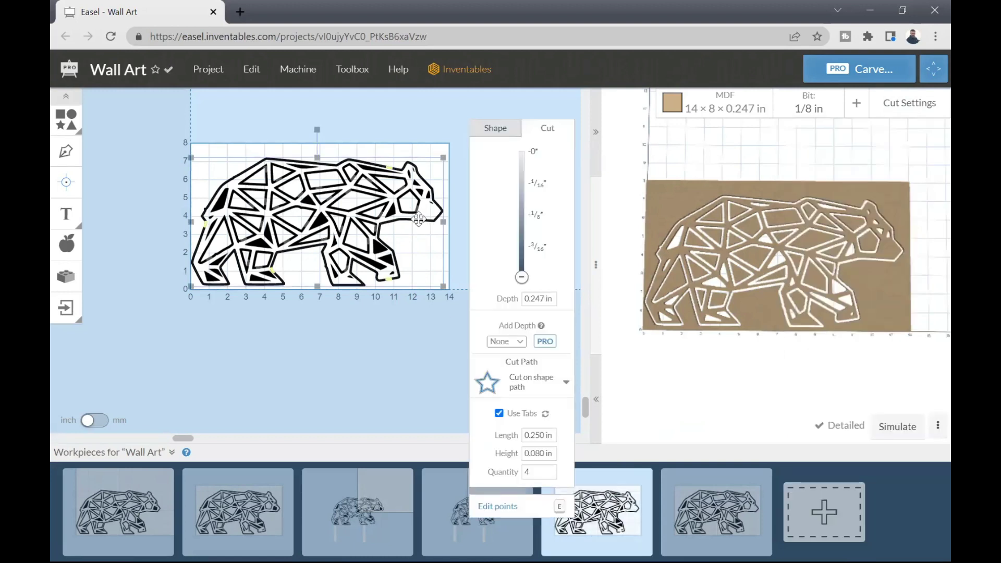
{"action": "left_click", "coordinate": [550, 128]}
{"action": "left_click_drag", "start_coordinate": [521, 276], "coordinate": [521, 208]}
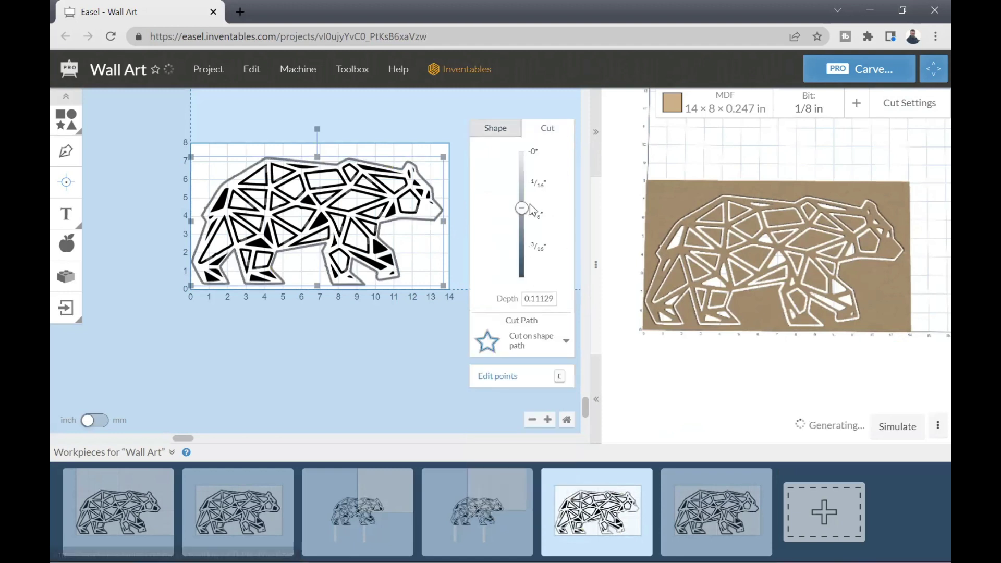
{"action": "left_click", "coordinate": [461, 342]}
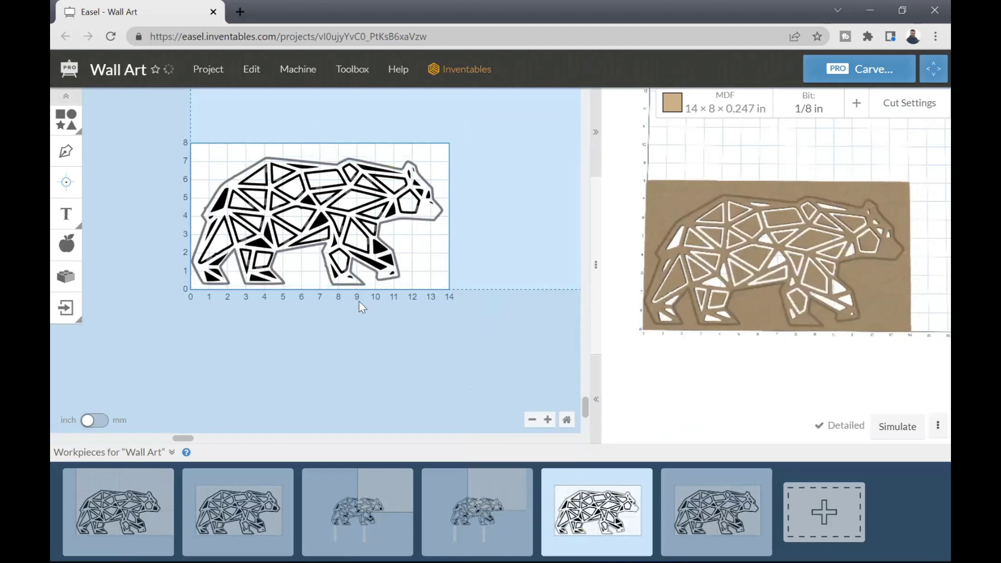
{"action": "left_click", "coordinate": [709, 504]}
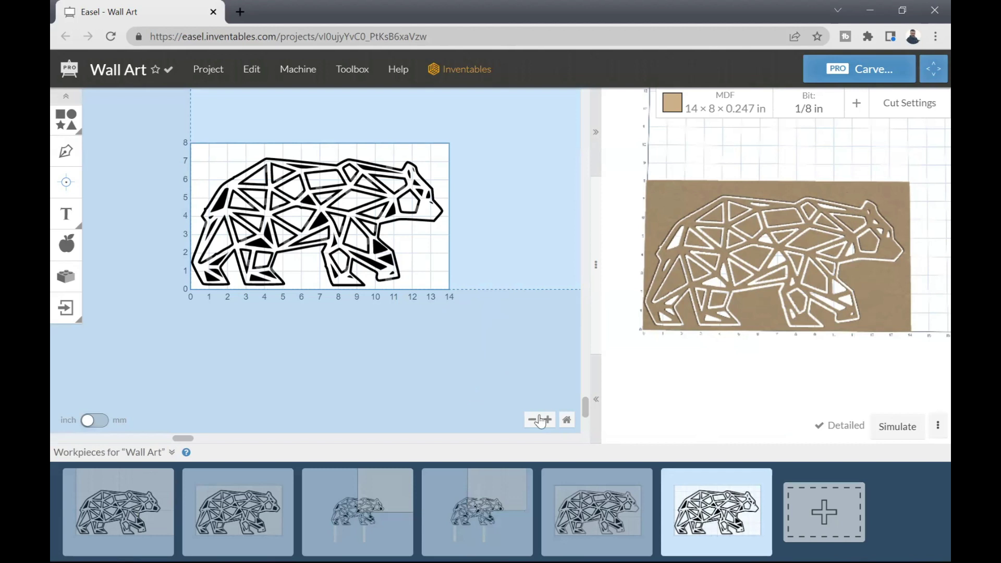
On the fifth workpiece, add a 1/16 in detail bit, then remove it
{"action": "left_click", "coordinate": [593, 499]}
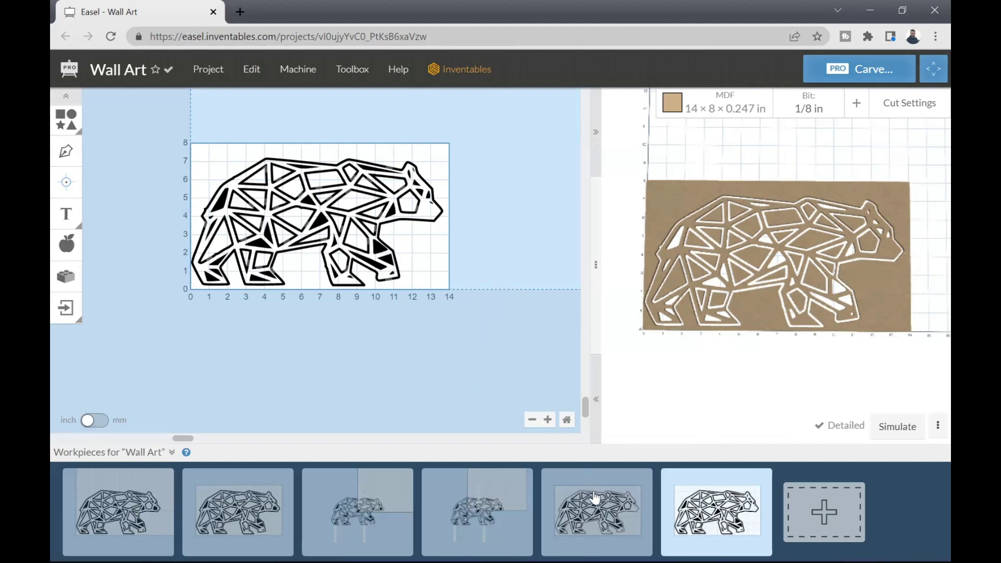
{"action": "left_click", "coordinate": [398, 222]}
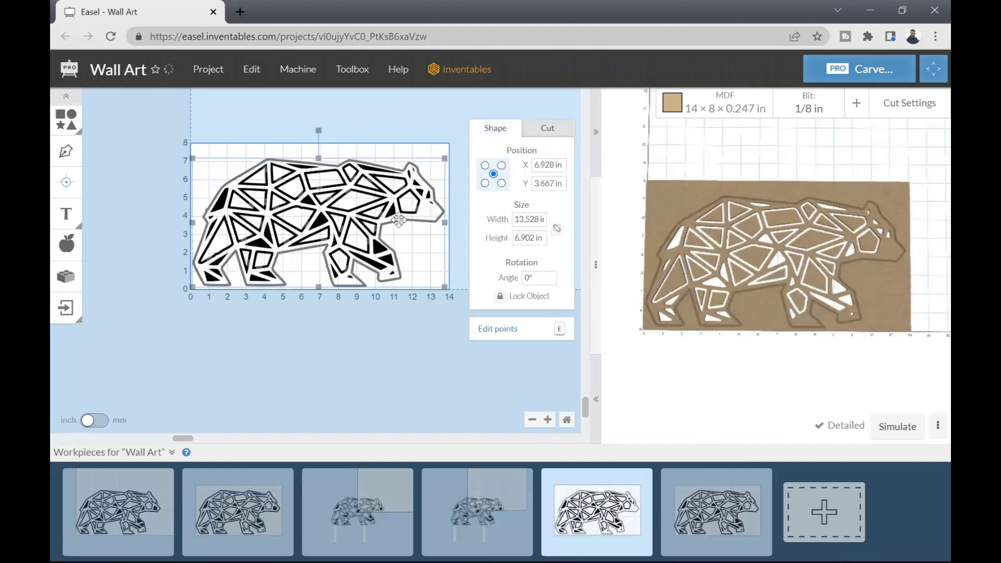
{"action": "left_click", "coordinate": [426, 311]}
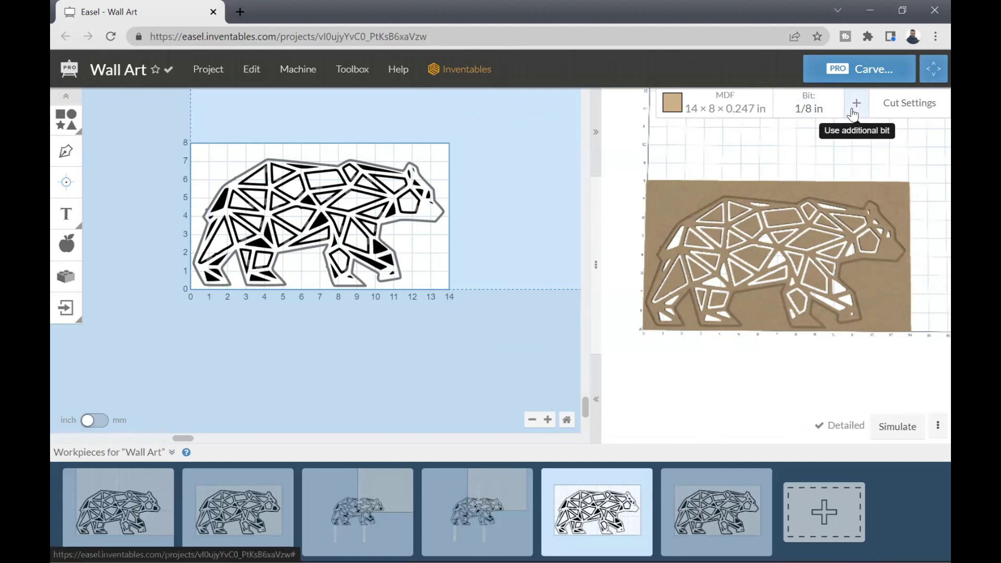
{"action": "left_click", "coordinate": [853, 115]}
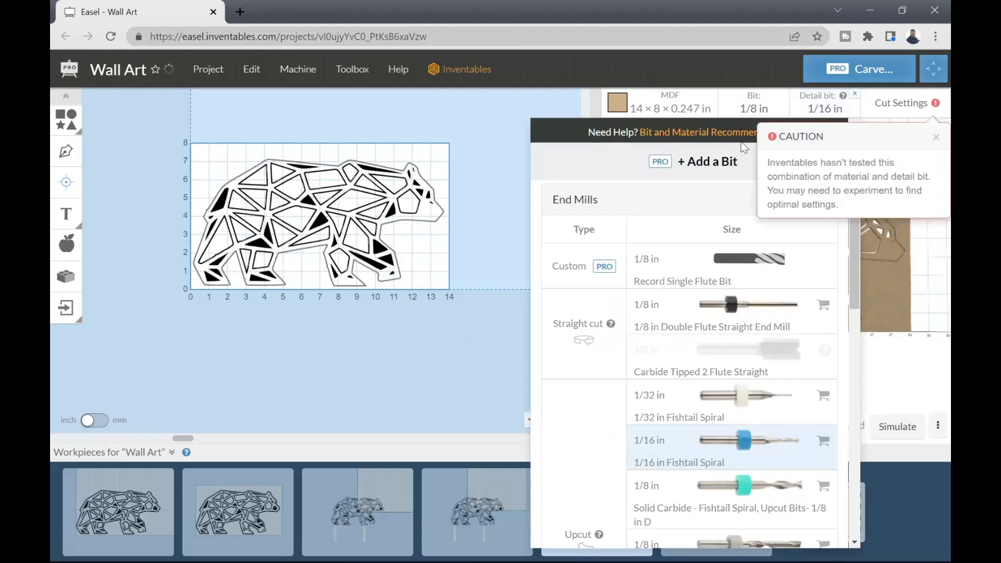
{"action": "left_click", "coordinate": [937, 137]}
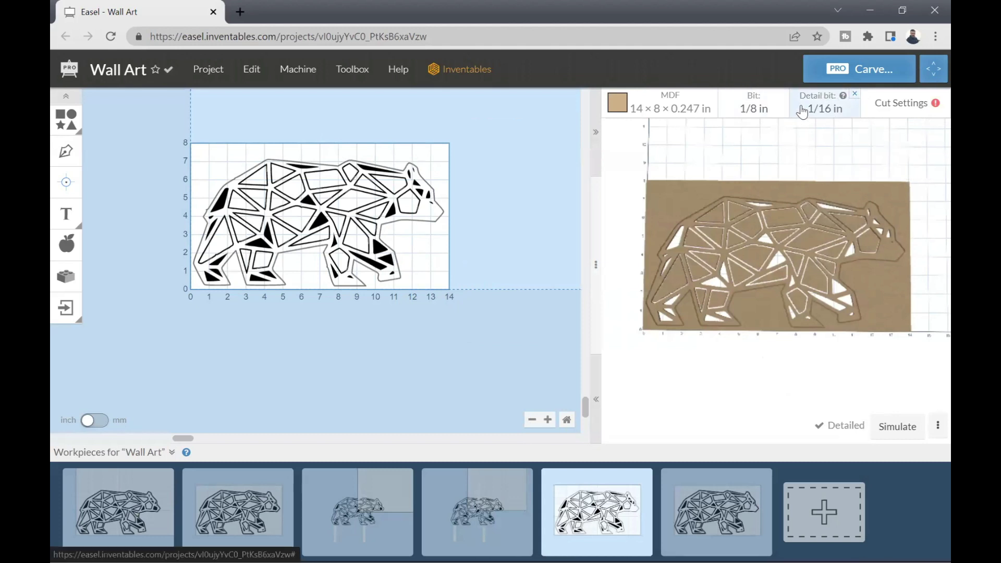
{"action": "left_click", "coordinate": [855, 95]}
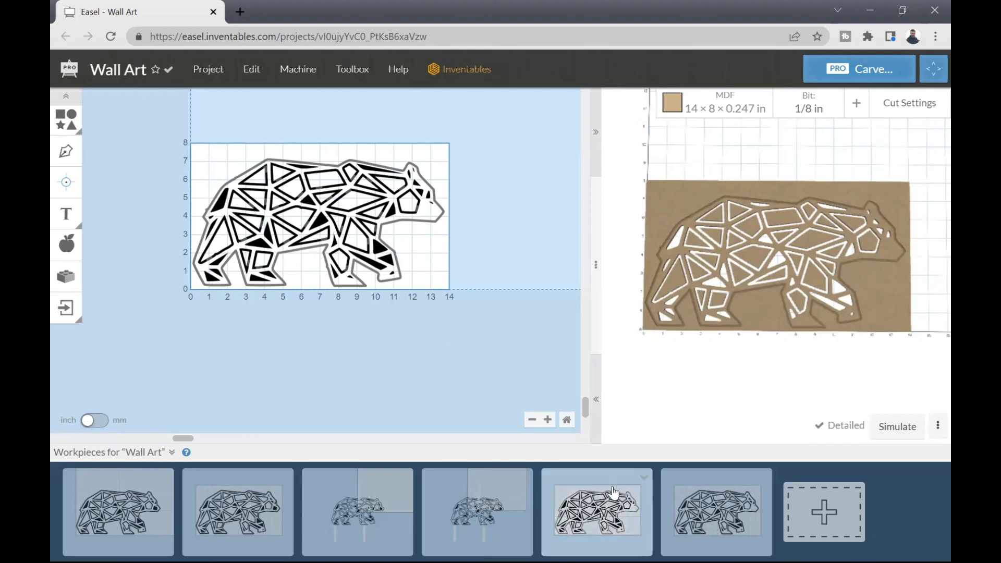
Delete the bear's thick outer outline and choose the 1/2 in carbide straight bit
{"action": "left_click", "coordinate": [317, 248]}
{"action": "key", "text": "Delete"}
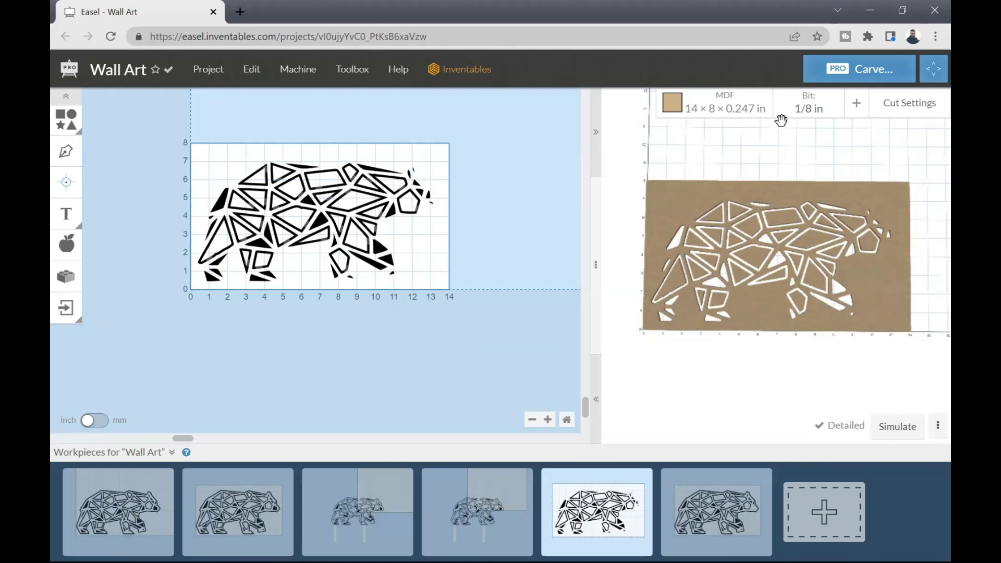
{"action": "left_click", "coordinate": [806, 109]}
{"action": "scroll", "coordinate": [758, 256], "scroll_direction": "down", "scroll_amount": 1}
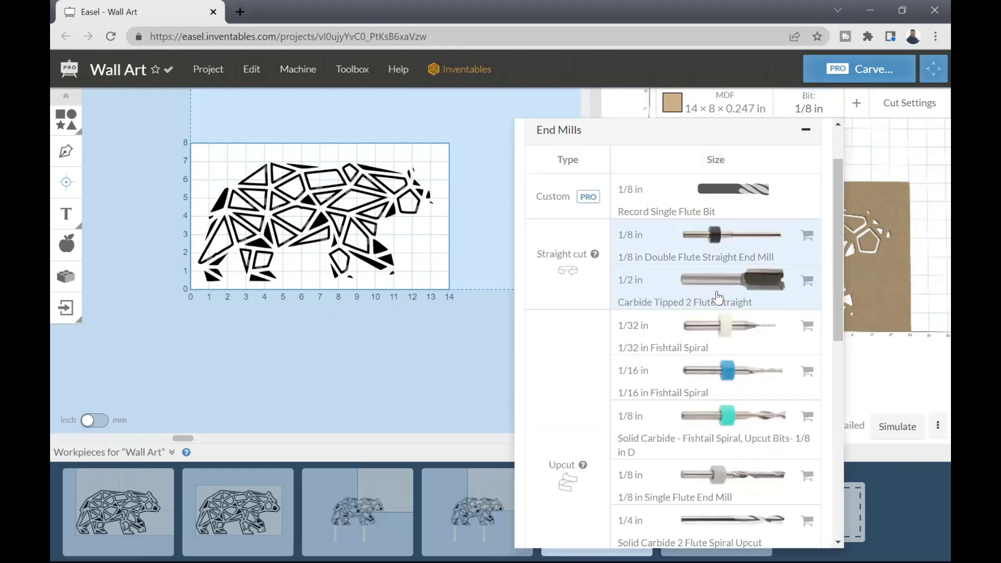
{"action": "left_click", "coordinate": [700, 296]}
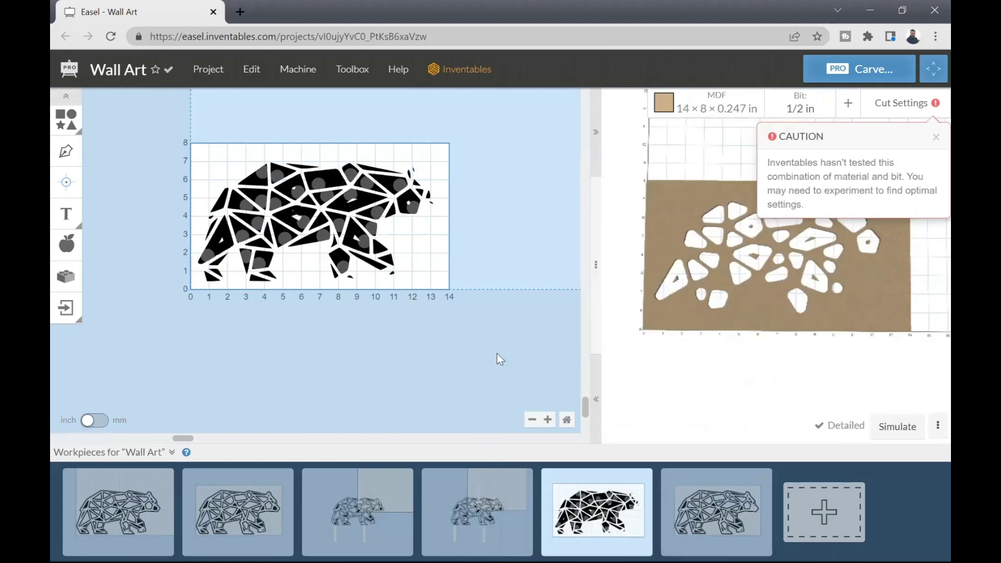
On the sixth workpiece, select the bear and keep the 1/8 in bit
{"action": "left_click", "coordinate": [389, 248]}
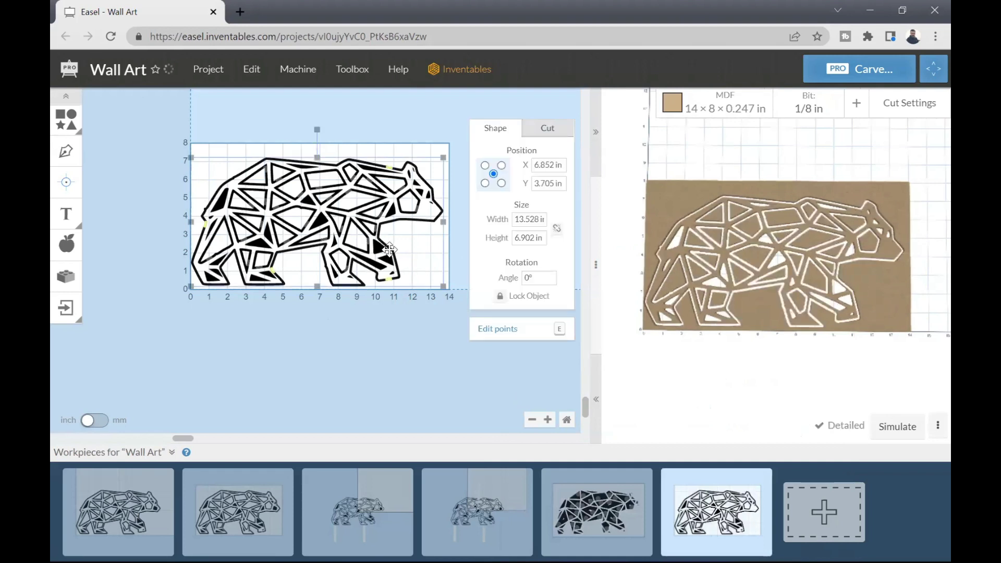
{"action": "left_click", "coordinate": [271, 201]}
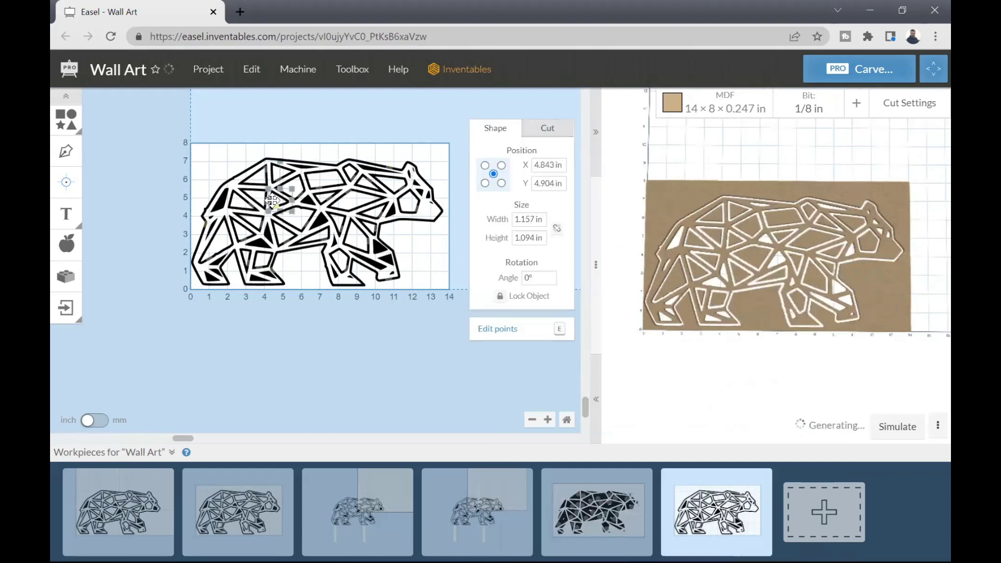
{"action": "left_click", "coordinate": [290, 202]}
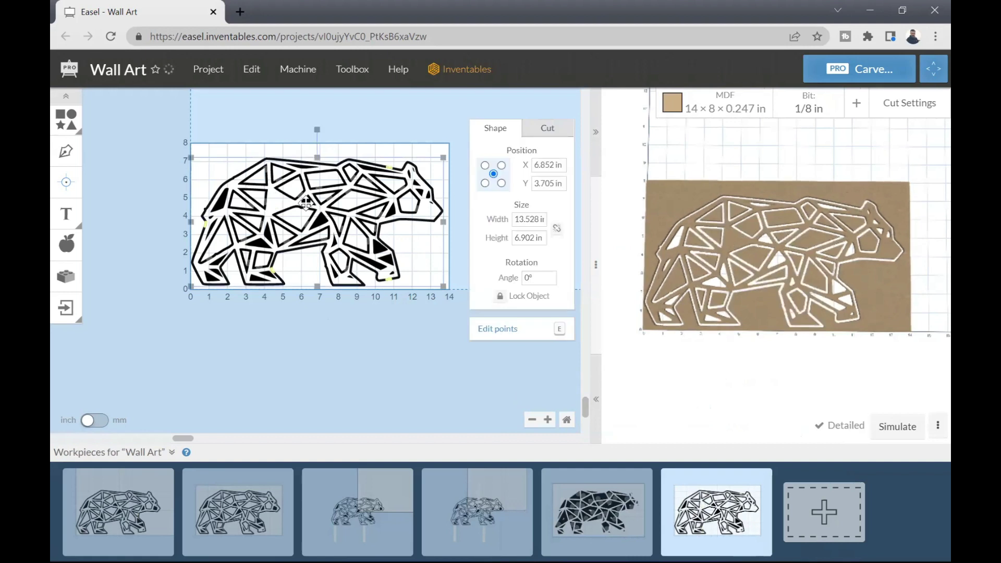
{"action": "left_click", "coordinate": [307, 202]}
{"action": "left_click", "coordinate": [307, 203]}
{"action": "left_click", "coordinate": [311, 210]}
{"action": "left_click", "coordinate": [326, 219]}
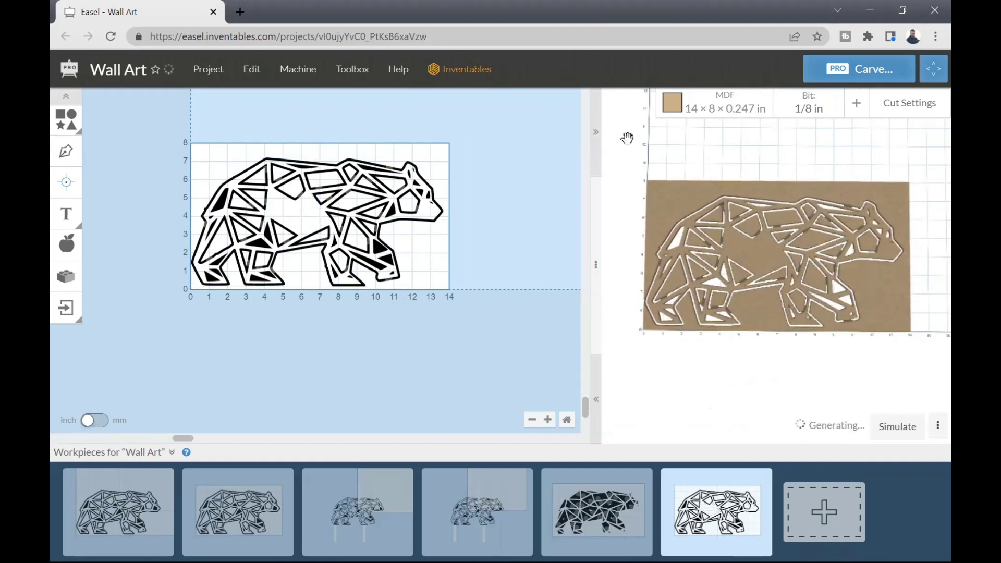
{"action": "left_click", "coordinate": [809, 108]}
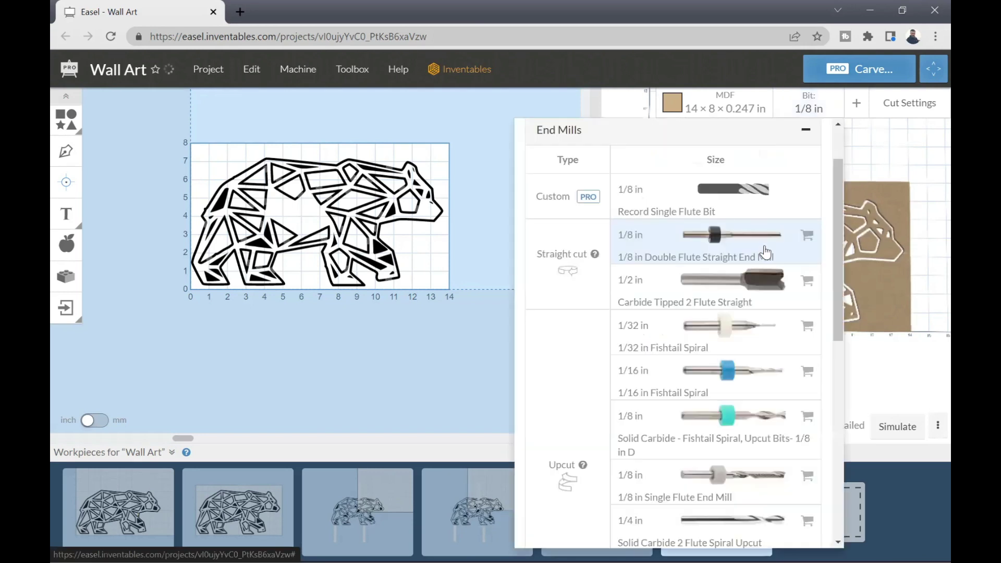
{"action": "left_click", "coordinate": [432, 379]}
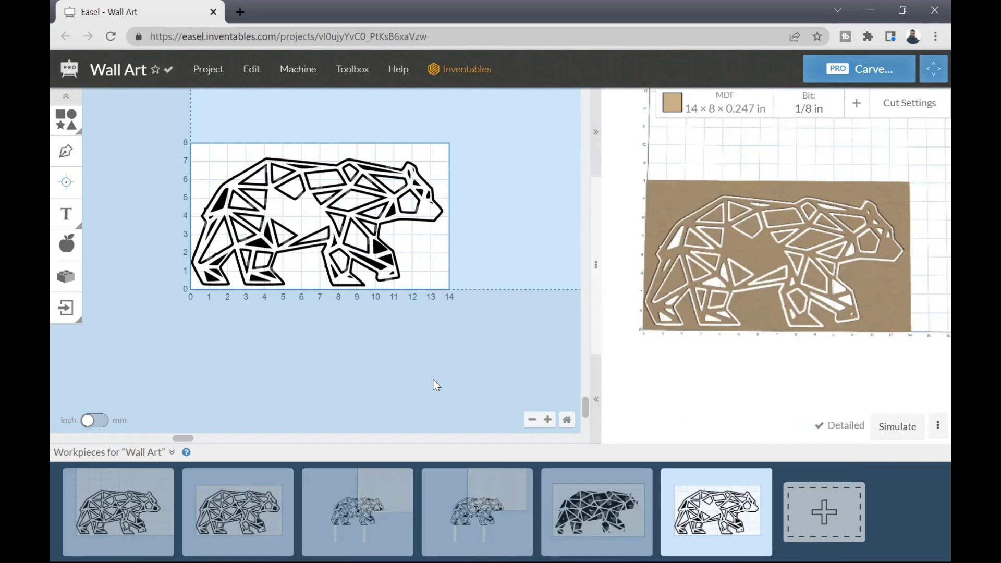
Make 'Copy of Wall Art' from the project options, then return to the original Wall Art tab
{"action": "left_click", "coordinate": [208, 71]}
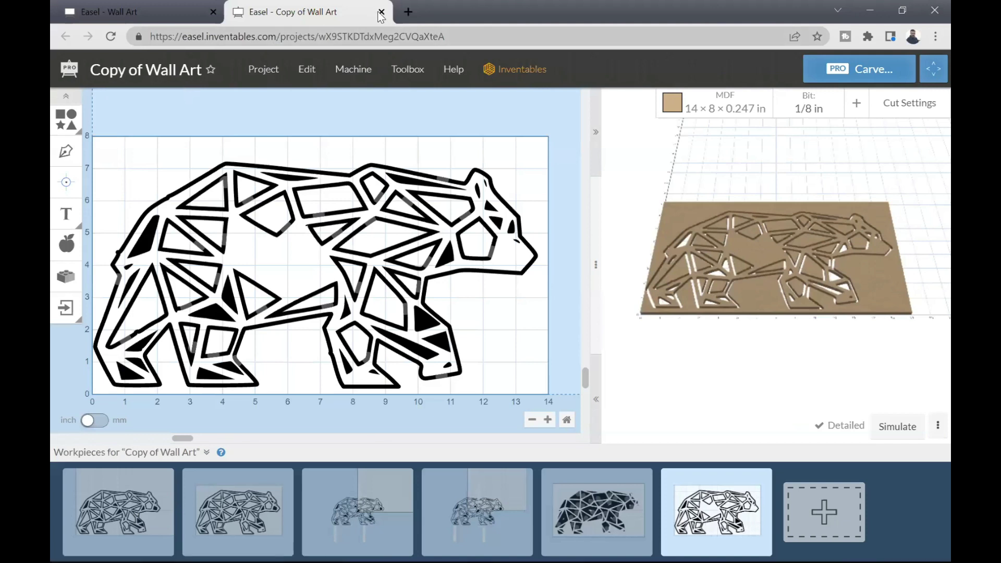
{"action": "left_click", "coordinate": [143, 16]}
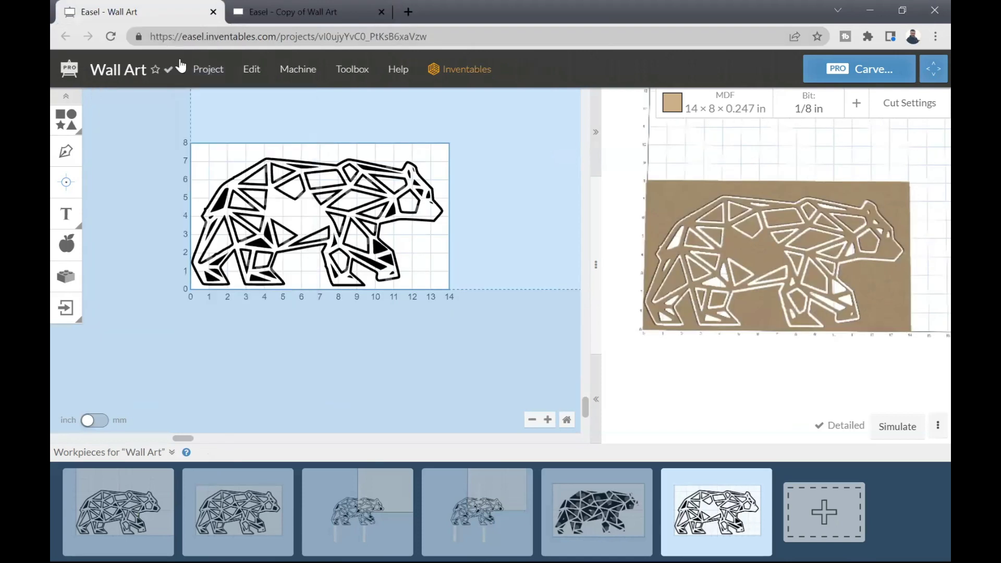
Open and close the project options, then display the fourth workpiece with the bear on two posts
{"action": "left_click", "coordinate": [213, 74]}
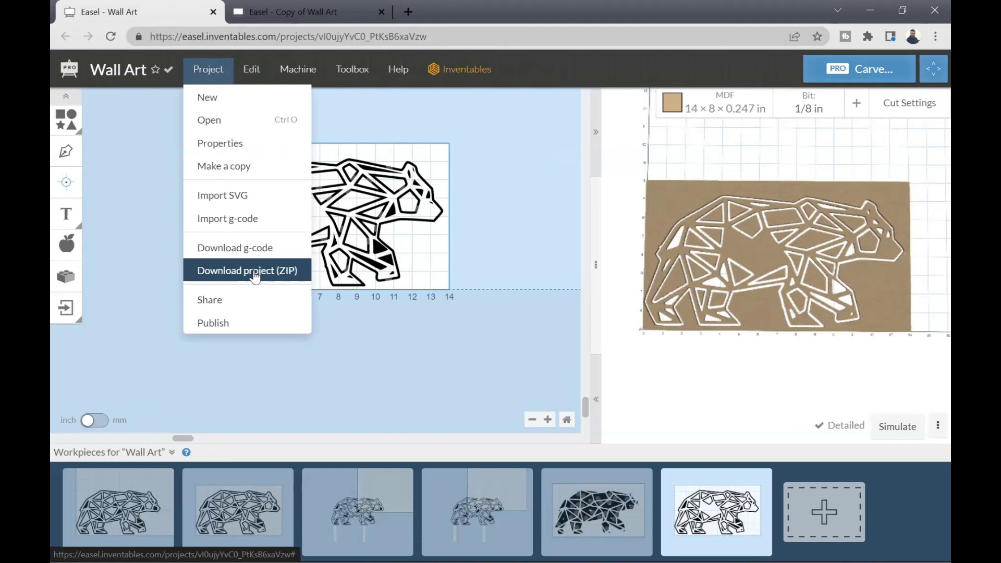
{"action": "left_click", "coordinate": [364, 345]}
{"action": "scroll", "coordinate": [532, 302], "scroll_direction": "up", "scroll_amount": 1}
{"action": "scroll", "coordinate": [532, 302], "scroll_direction": "down", "scroll_amount": 1}
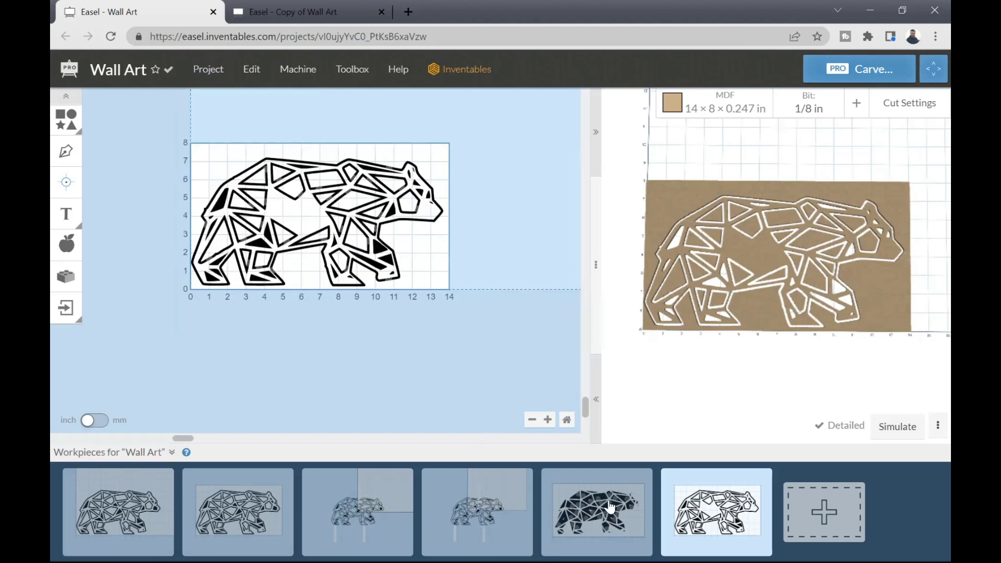
{"action": "left_click", "coordinate": [467, 498]}
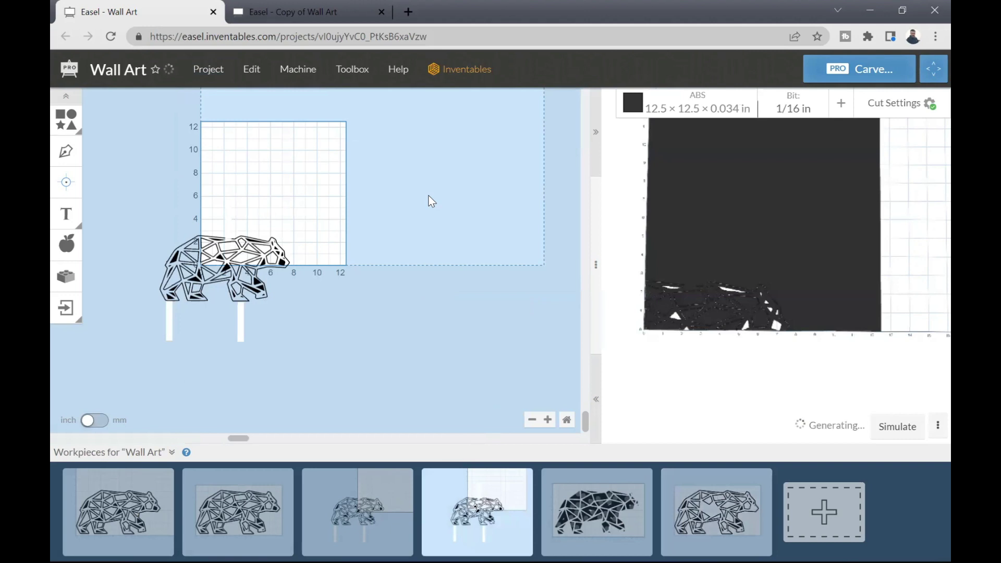